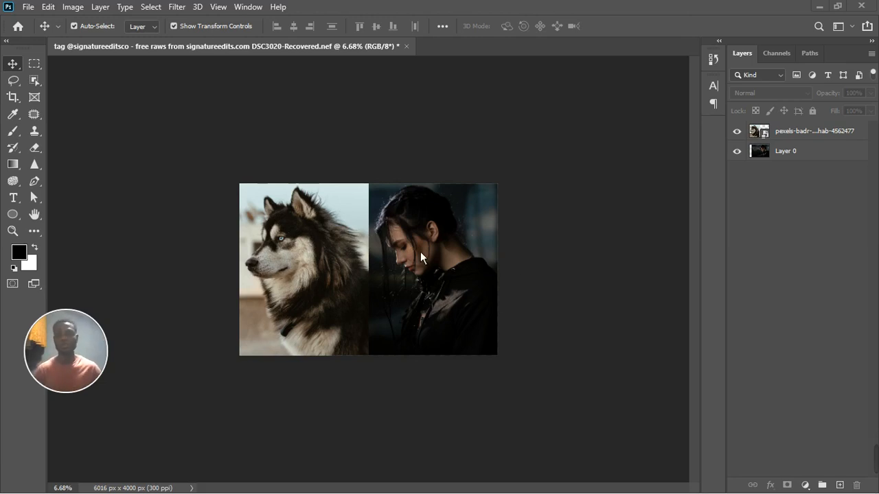
Compare the composite with the dog photo layer hidden and shown.
{"action": "scroll", "coordinate": [322, 232], "scroll_direction": "up", "scroll_amount": 3}
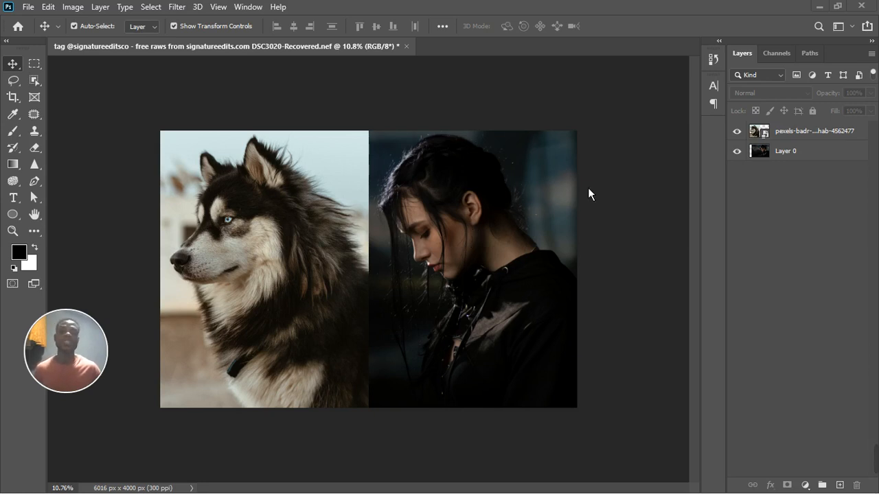
{"action": "left_click", "coordinate": [739, 133]}
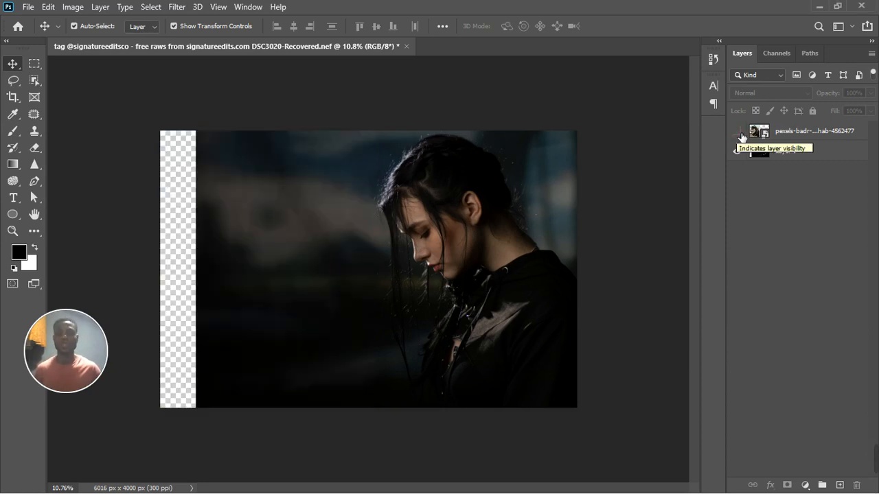
{"action": "left_click", "coordinate": [738, 132]}
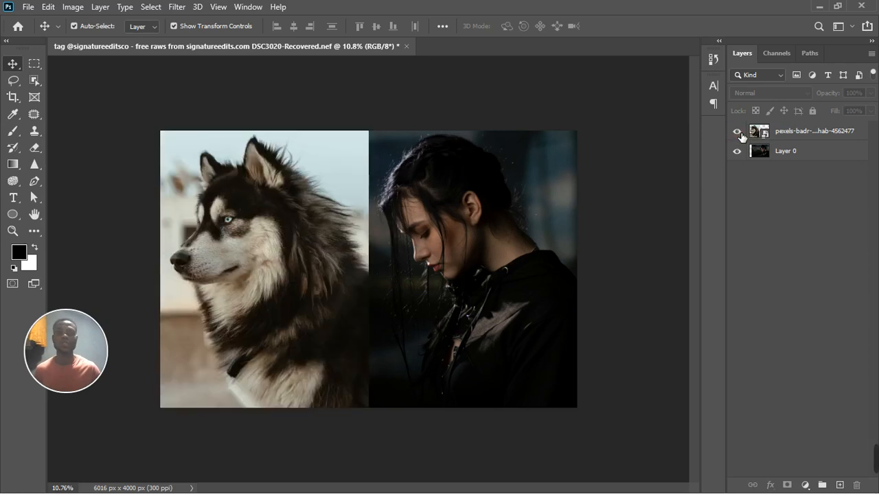
{"action": "left_click", "coordinate": [738, 132]}
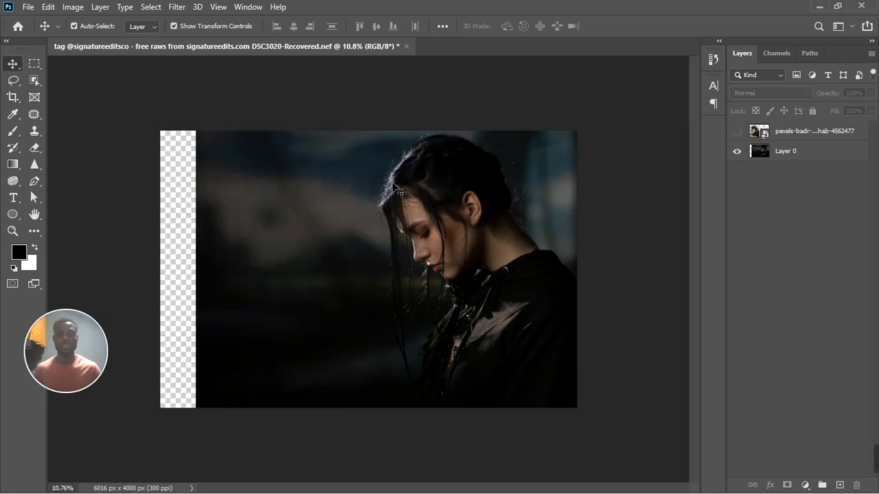
{"action": "left_click", "coordinate": [737, 132]}
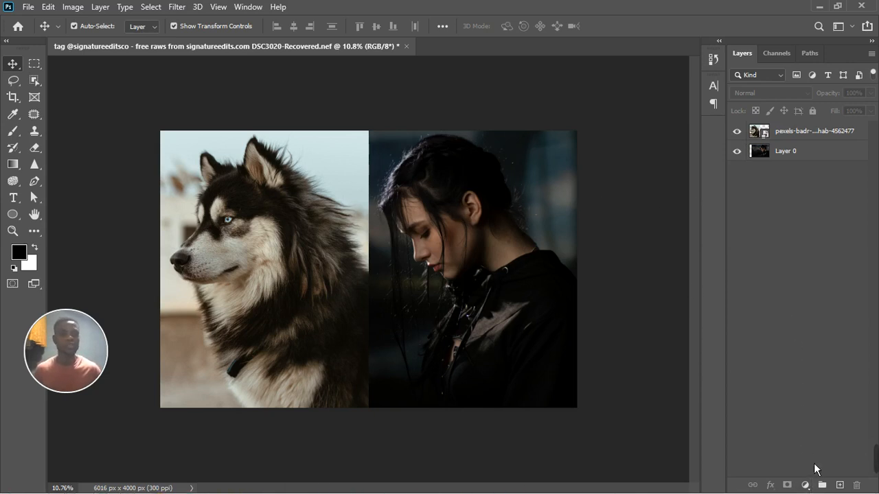
Add a black (000000) Solid Color fill layer above the dog photo layer.
{"action": "left_click", "coordinate": [805, 485]}
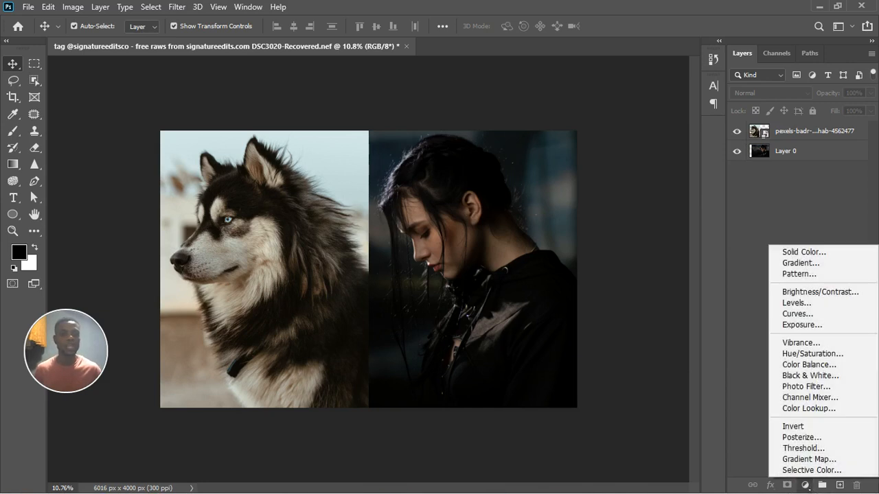
{"action": "left_click", "coordinate": [800, 254]}
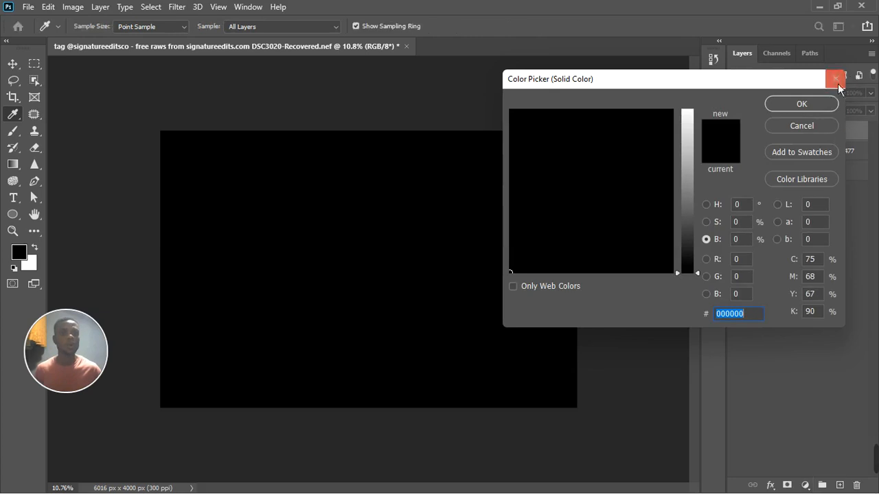
{"action": "left_click", "coordinate": [814, 102]}
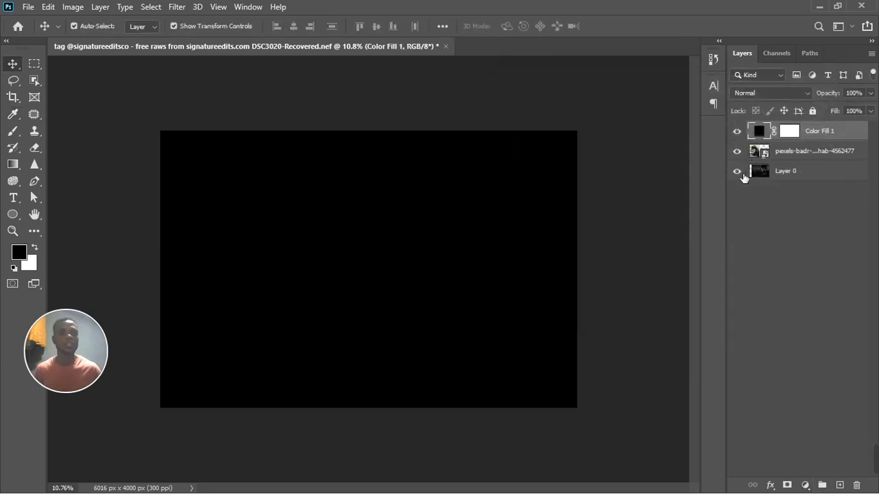
Compare the image with the black fill layer hidden and shown.
{"action": "left_click", "coordinate": [739, 172]}
{"action": "left_click", "coordinate": [737, 131]}
{"action": "left_click", "coordinate": [737, 151]}
{"action": "left_click", "coordinate": [737, 171]}
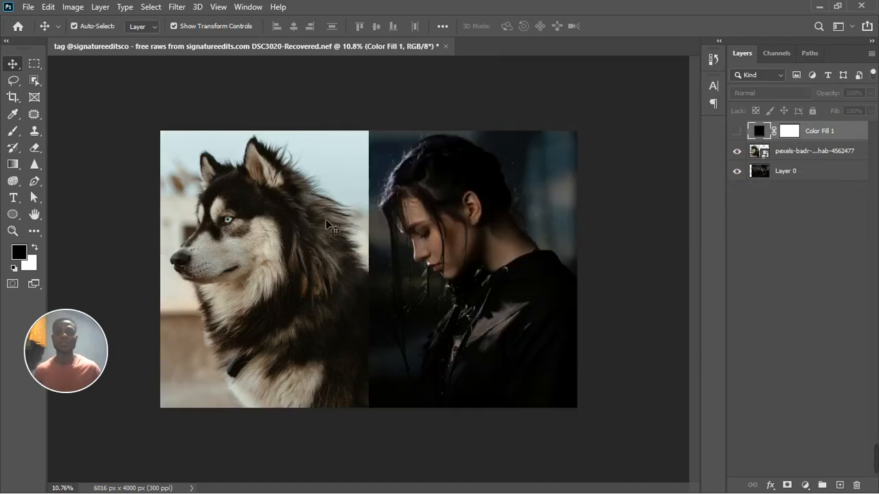
{"action": "left_click", "coordinate": [739, 131]}
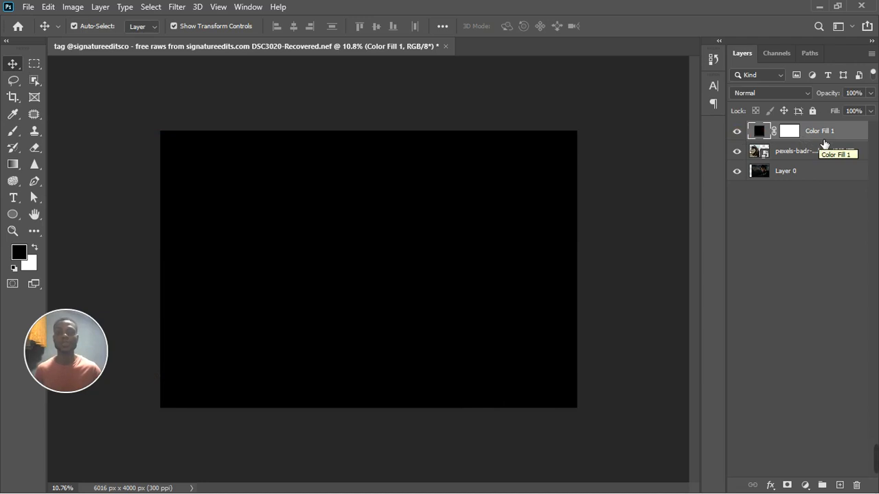
{"action": "mouse_move", "coordinate": [824, 142]}
{"action": "left_mouse_down"}
{"action": "mouse_move", "coordinate": [812, 184]}
{"action": "mouse_move", "coordinate": [814, 122]}
{"action": "mouse_move", "coordinate": [812, 130]}
{"action": "left_mouse_up"}
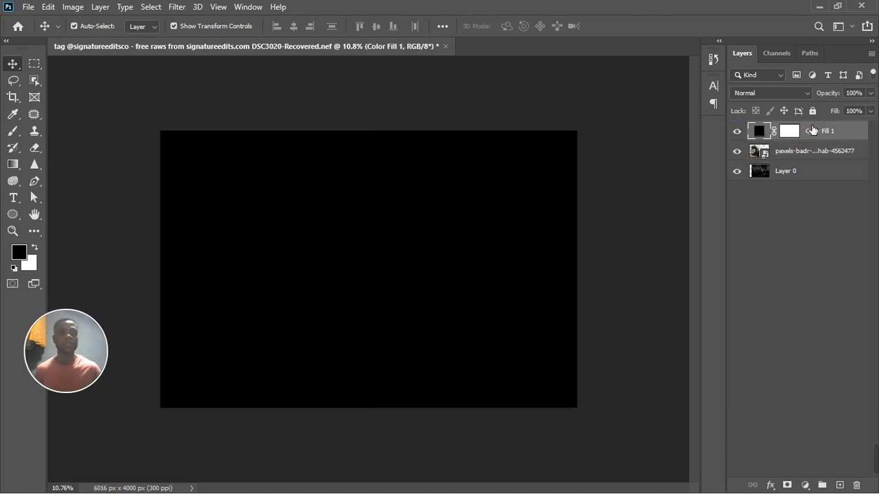
{"action": "left_click", "coordinate": [738, 131]}
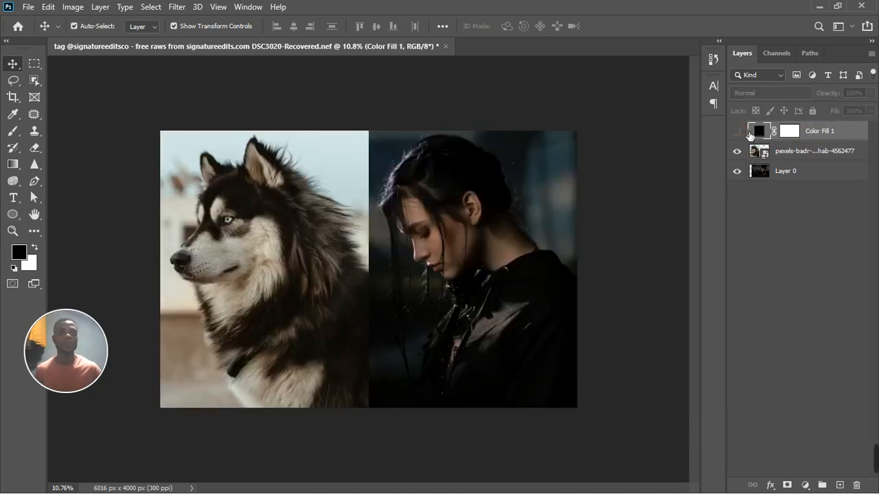
Show the solid color fill layer and set its color to 50% gray with RGB values 128, 128, 128.
{"action": "double_click", "coordinate": [760, 132]}
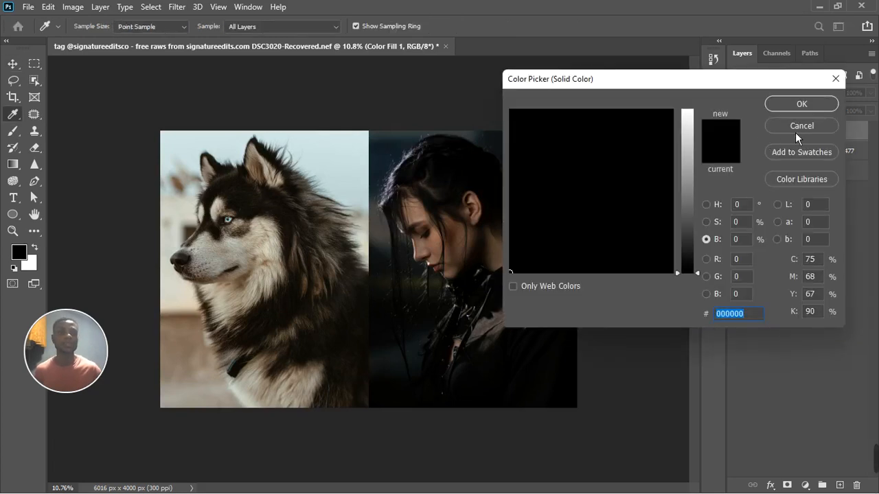
{"action": "left_click", "coordinate": [795, 131]}
{"action": "left_click", "coordinate": [752, 132]}
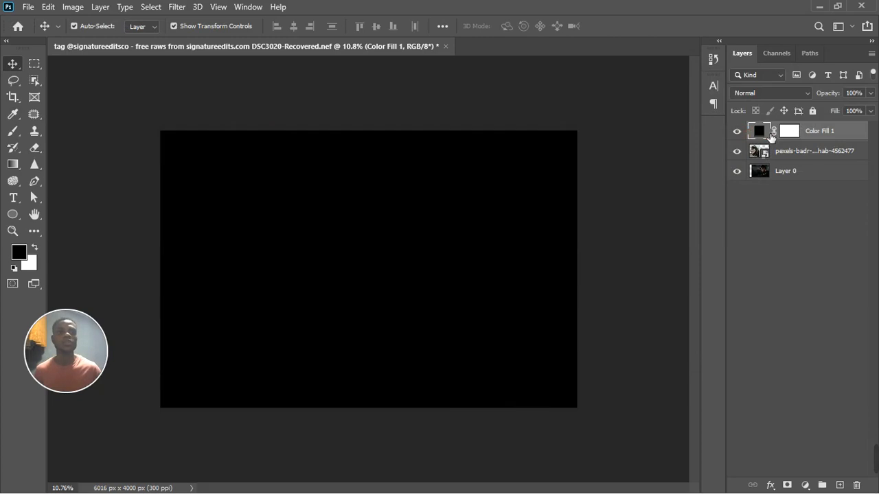
{"action": "double_click", "coordinate": [759, 132]}
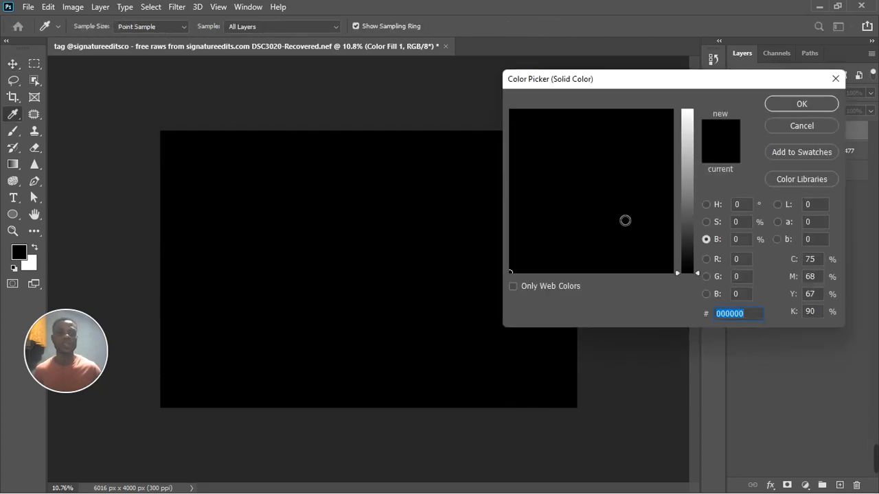
{"action": "left_click", "coordinate": [739, 260]}
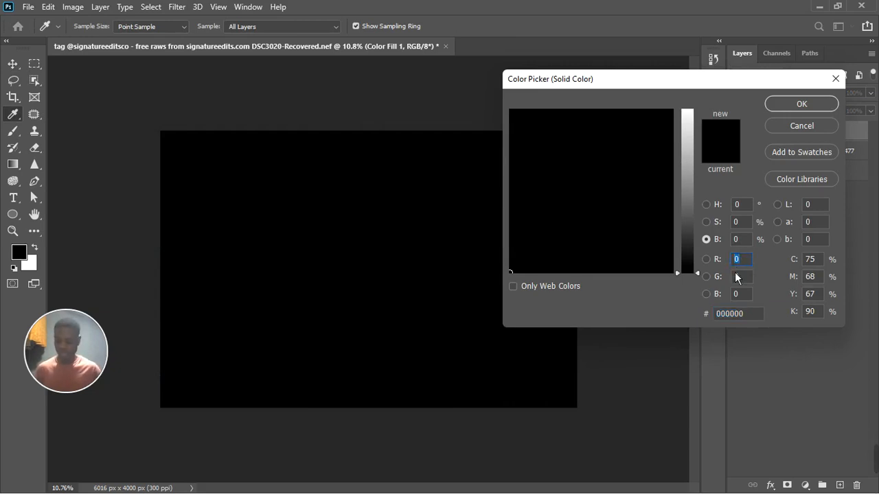
{"action": "type", "text": "128"}
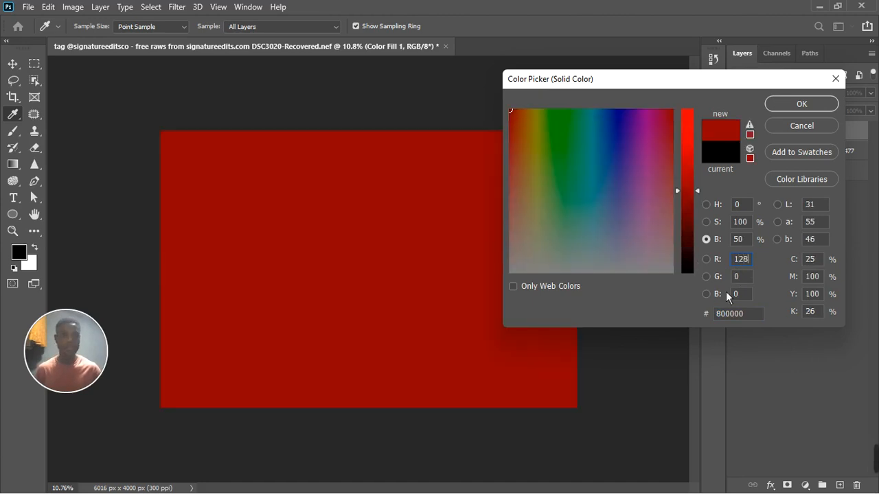
{"action": "left_click", "coordinate": [752, 279]}
{"action": "type", "text": "1"}
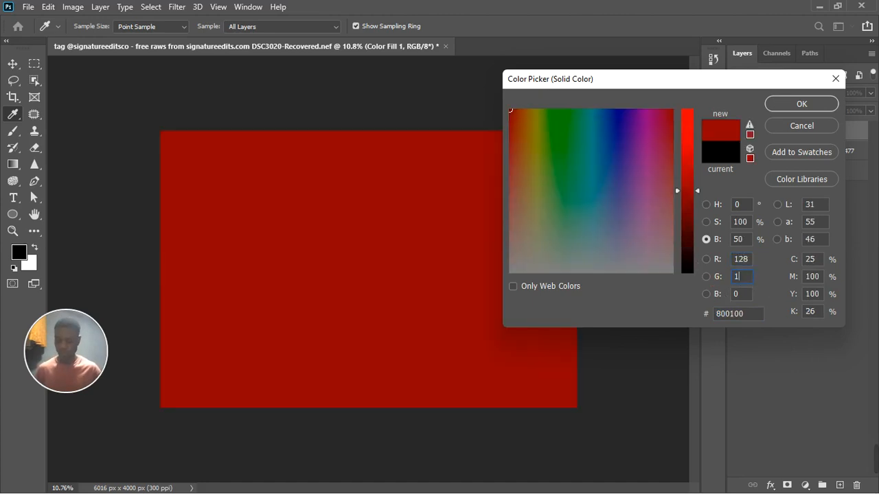
{"action": "type", "text": "28"}
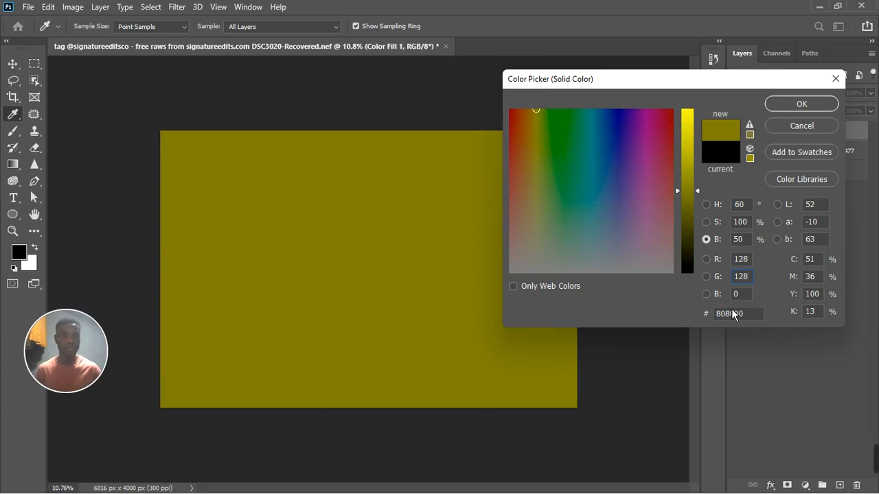
{"action": "left_click", "coordinate": [747, 296]}
{"action": "type", "text": "128"}
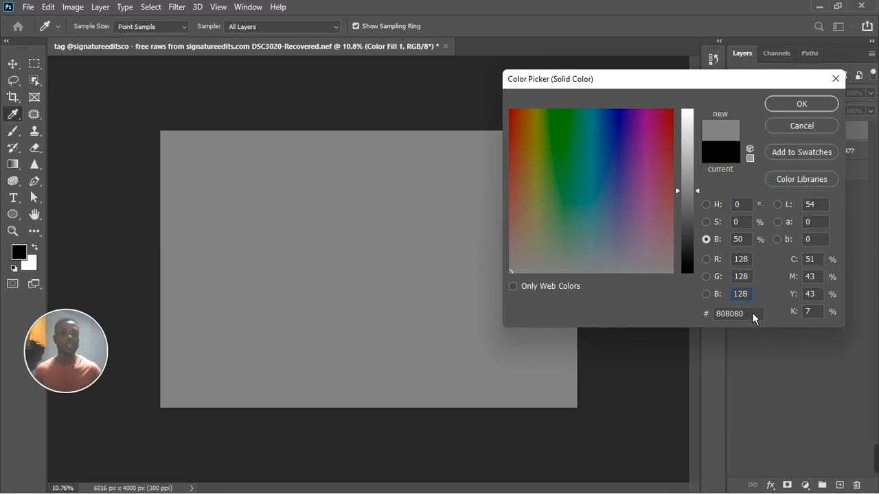
{"action": "left_click", "coordinate": [801, 104]}
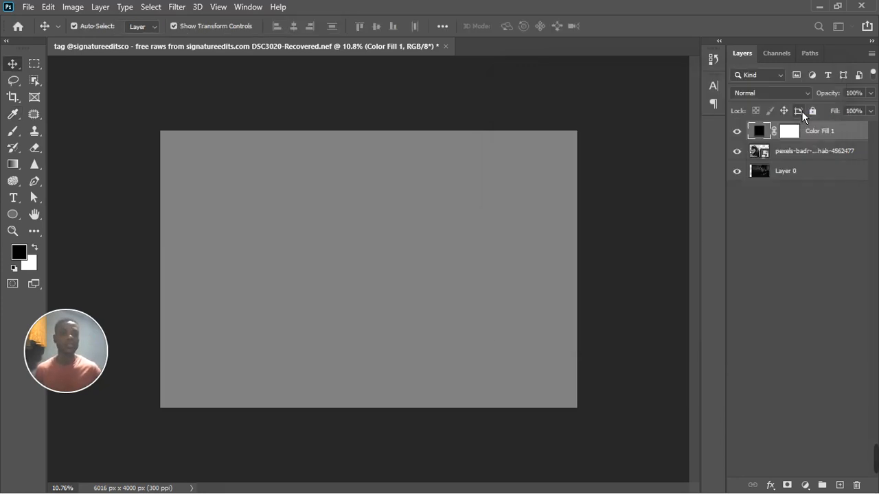
Add a new empty layer on top and fill it with 50% Gray in Normal mode at 100% opacity.
{"action": "left_click", "coordinate": [839, 485]}
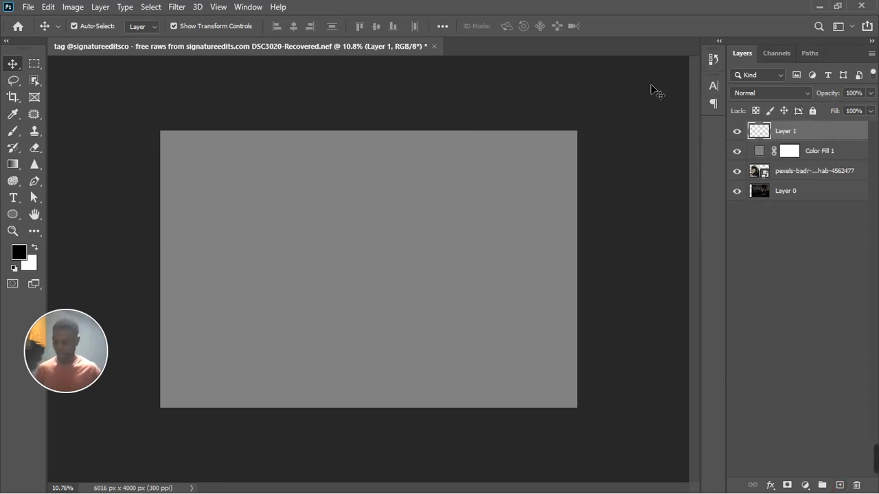
{"action": "key", "text": "shift+F5"}
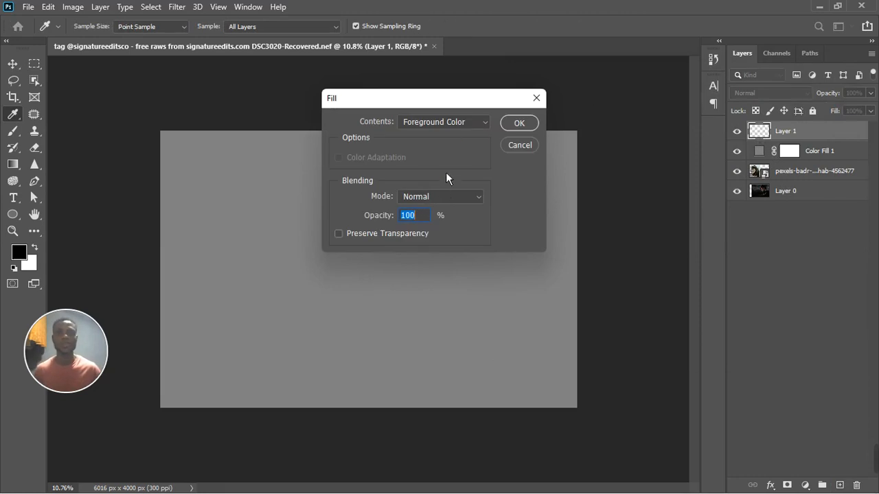
{"action": "left_click", "coordinate": [460, 203]}
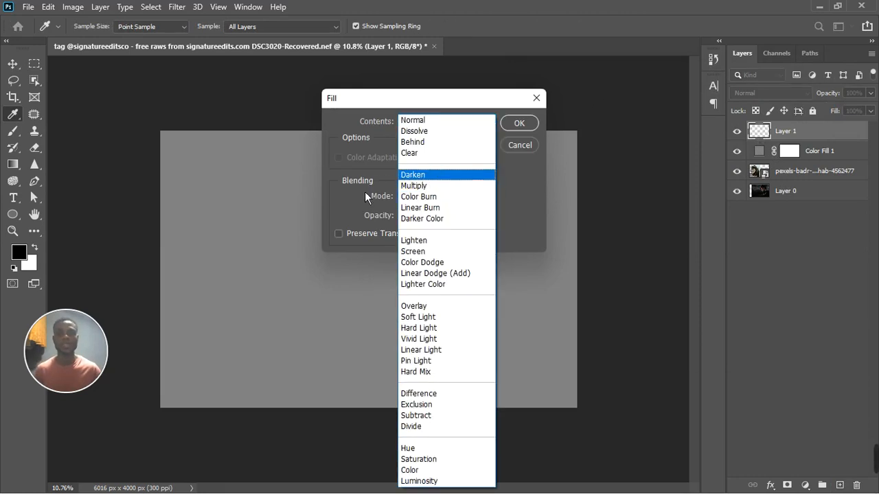
{"action": "left_click", "coordinate": [353, 219]}
{"action": "left_click", "coordinate": [467, 124]}
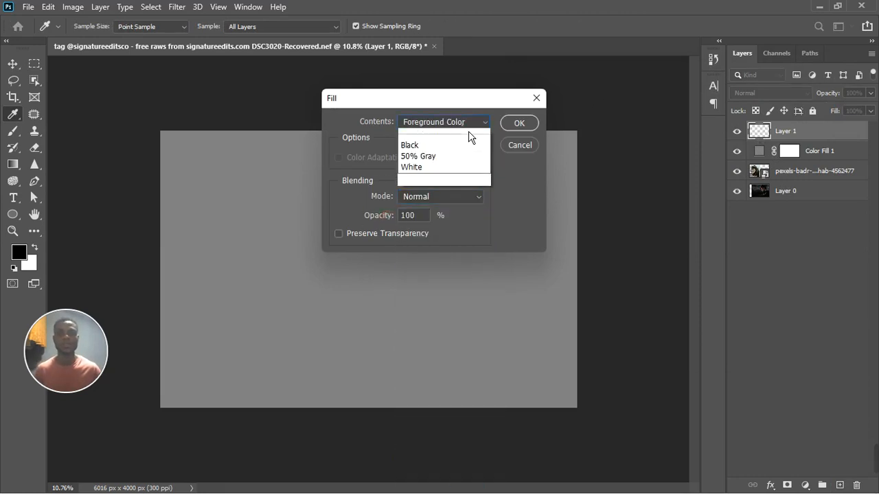
{"action": "left_click", "coordinate": [422, 235]}
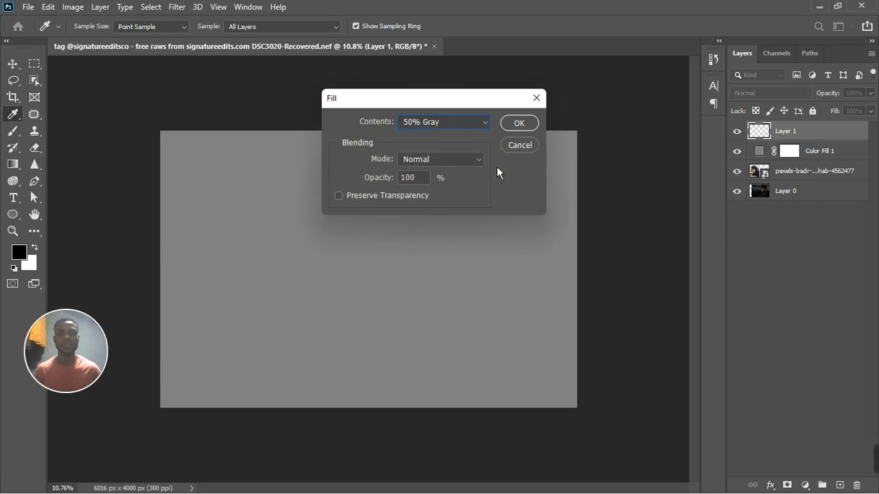
{"action": "left_click", "coordinate": [518, 123]}
{"action": "key", "text": "v"}
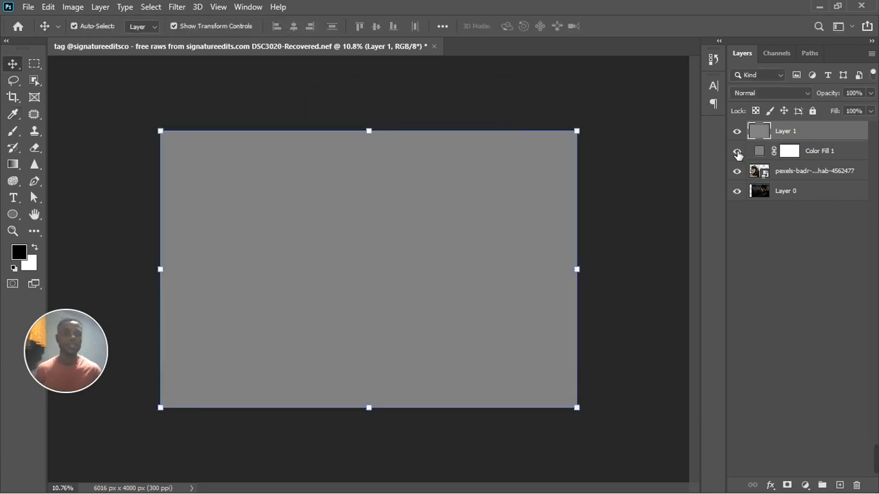
Toggle both gray layers' visibility to compare them and delete the solid color fill layer.
{"action": "left_click", "coordinate": [735, 147]}
{"action": "left_click", "coordinate": [736, 150]}
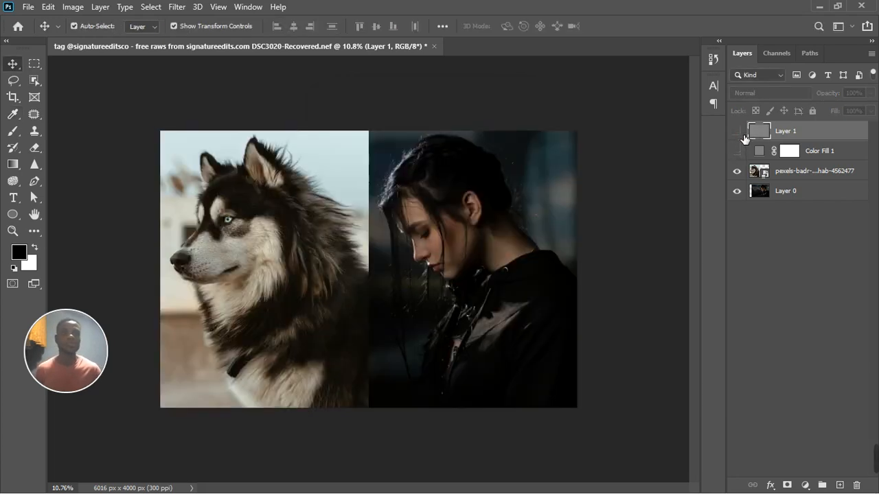
{"action": "left_click", "coordinate": [736, 131]}
{"action": "left_click", "coordinate": [820, 152]}
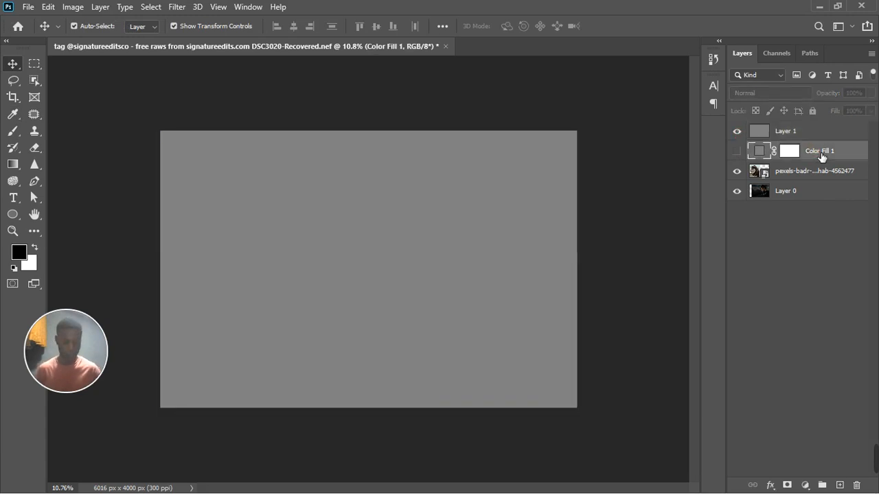
{"action": "key", "text": "Delete"}
Set the 50% gray layer's blend mode to Color and compare the image with that layer hidden and shown.
{"action": "left_click", "coordinate": [798, 135]}
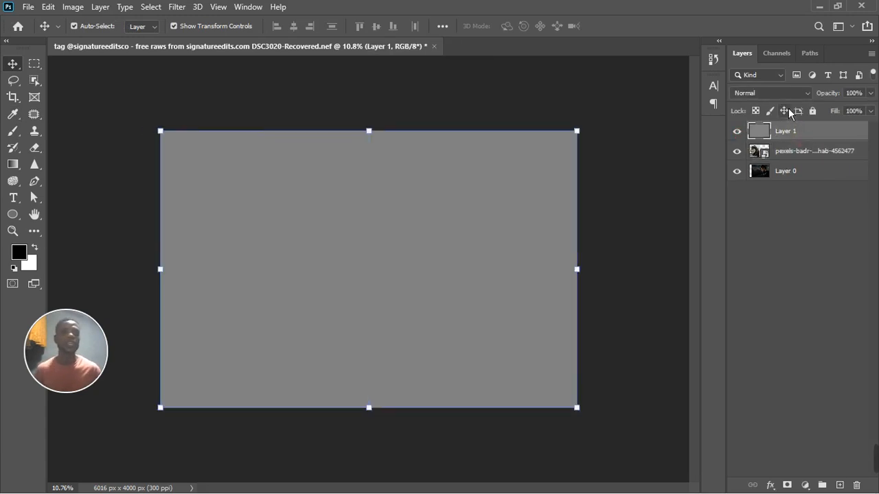
{"action": "left_click", "coordinate": [789, 94]}
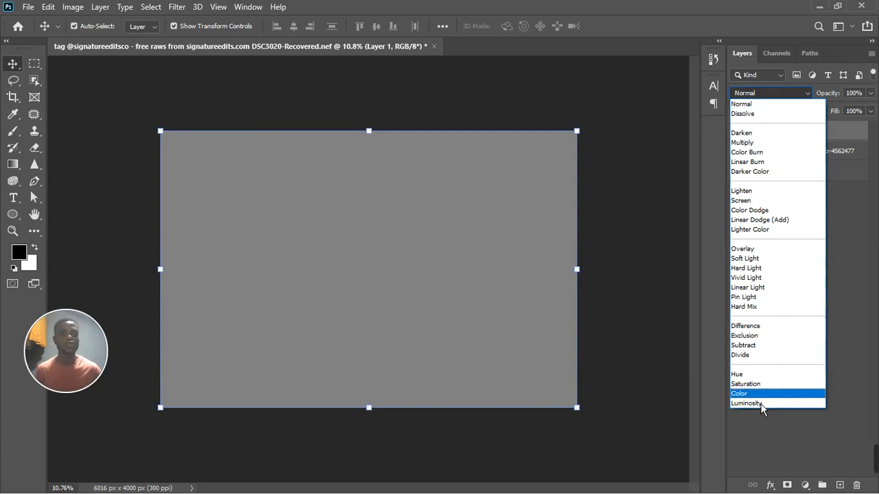
{"action": "left_click", "coordinate": [755, 395]}
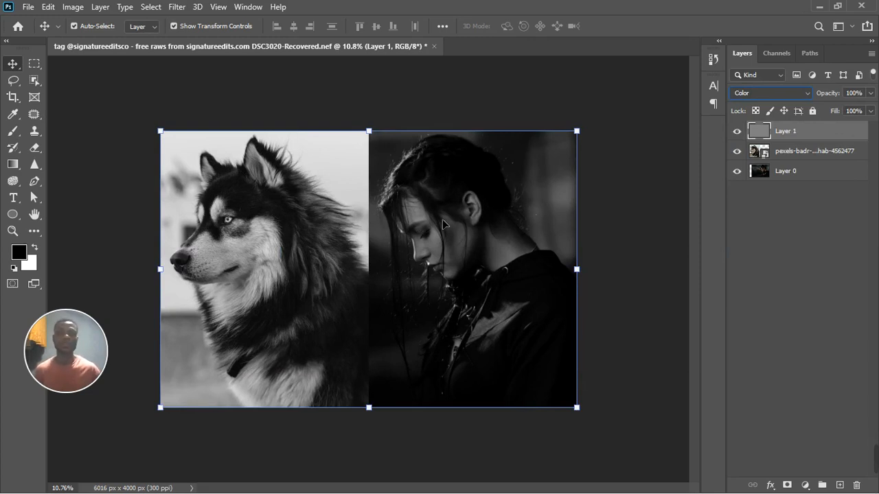
{"action": "left_click", "coordinate": [638, 234]}
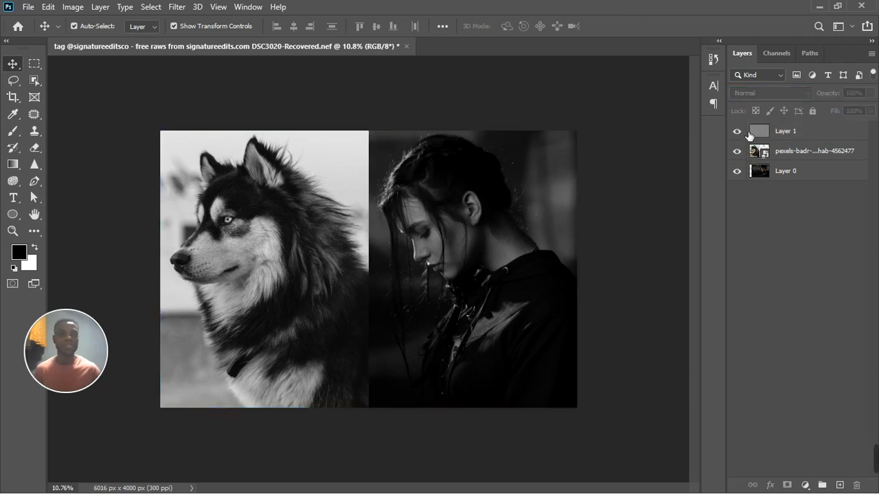
{"action": "left_click", "coordinate": [737, 131]}
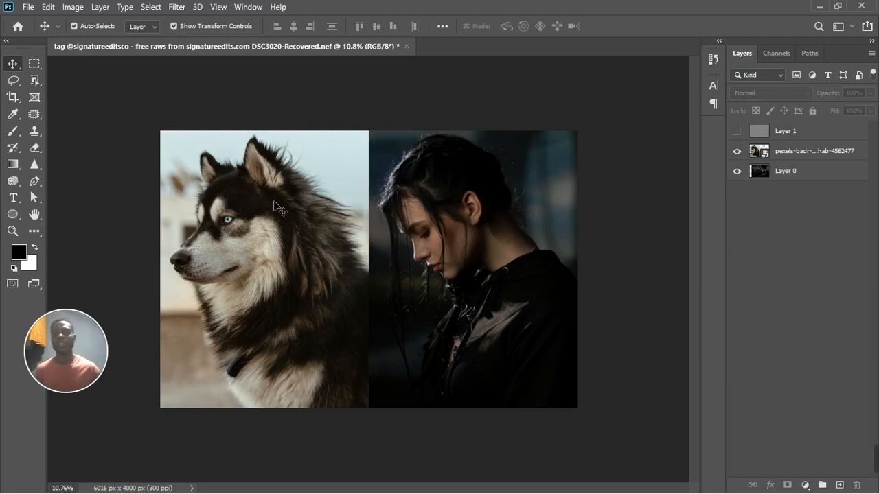
{"action": "left_click", "coordinate": [737, 131]}
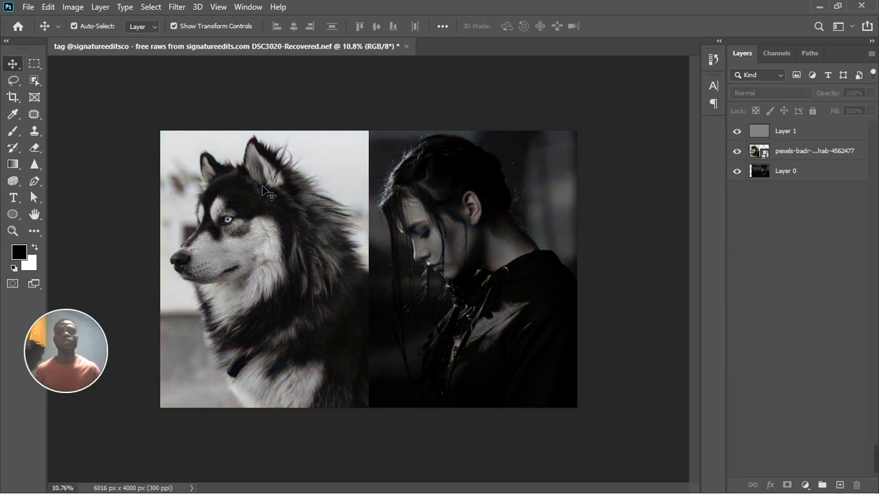
Add a Curves adjustment above the woman photo layer and brighten her by pulling the white point in to just past mid-range.
{"action": "left_click", "coordinate": [823, 176]}
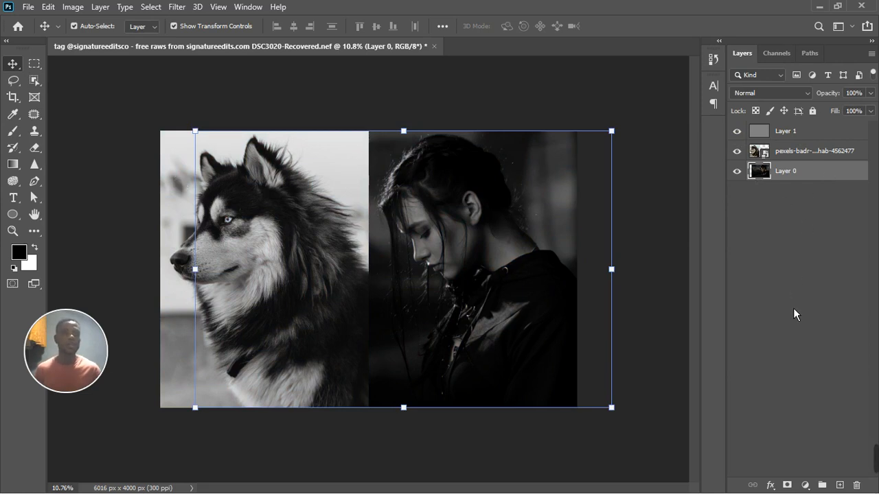
{"action": "left_click", "coordinate": [806, 485]}
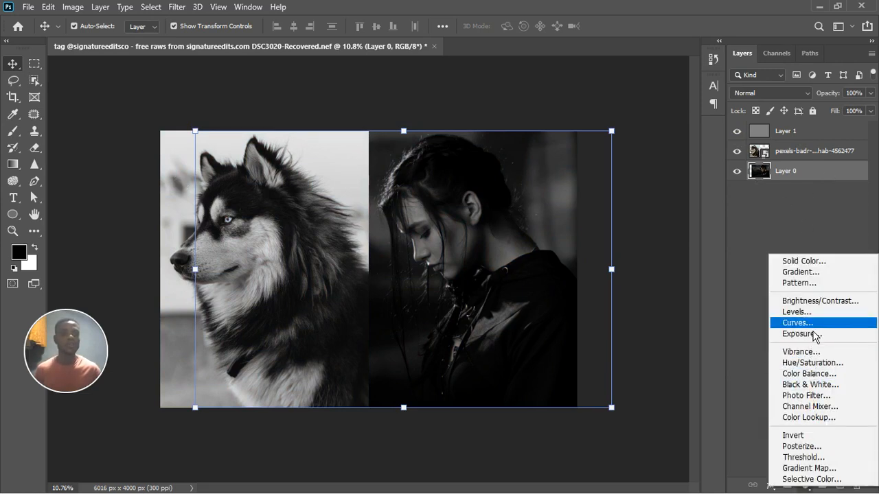
{"action": "left_click", "coordinate": [814, 332]}
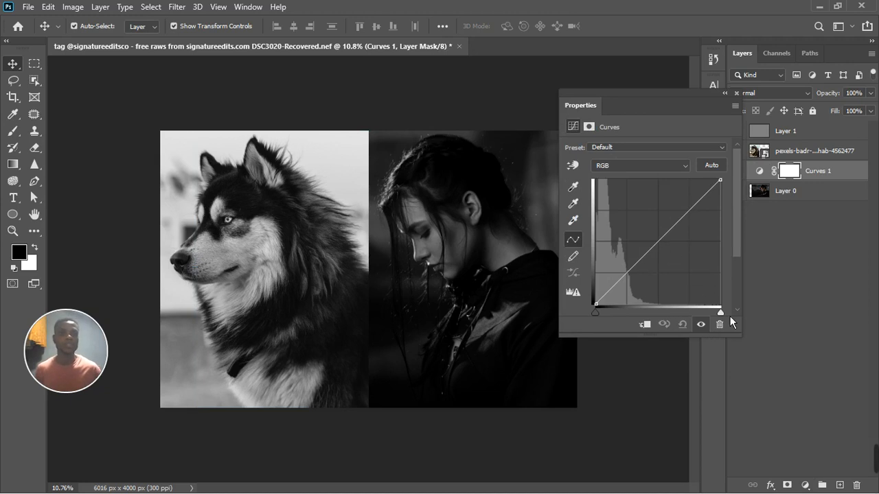
{"action": "left_click_drag", "start_coordinate": [726, 319], "coordinate": [680, 314]}
{"action": "scroll", "coordinate": [405, 251], "scroll_direction": "down", "scroll_amount": 2}
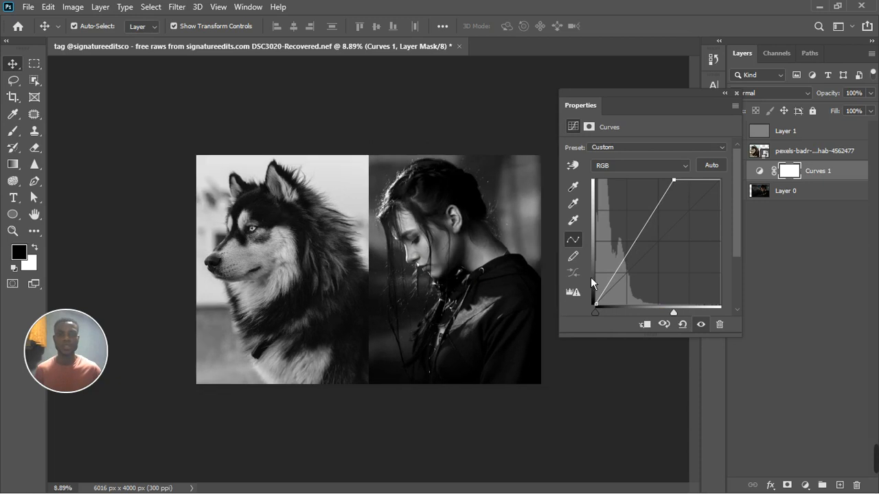
{"action": "left_click_drag", "start_coordinate": [680, 317], "coordinate": [673, 318]}
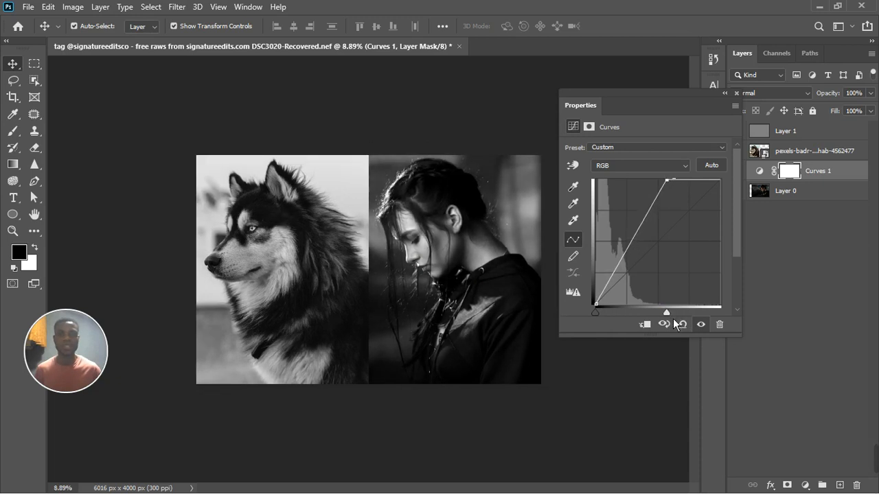
{"action": "left_click", "coordinate": [326, 176]}
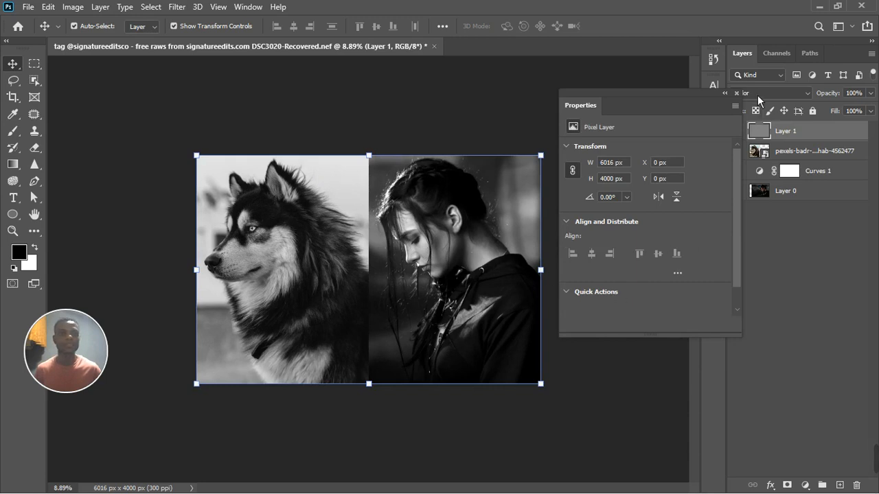
{"action": "left_click", "coordinate": [735, 94]}
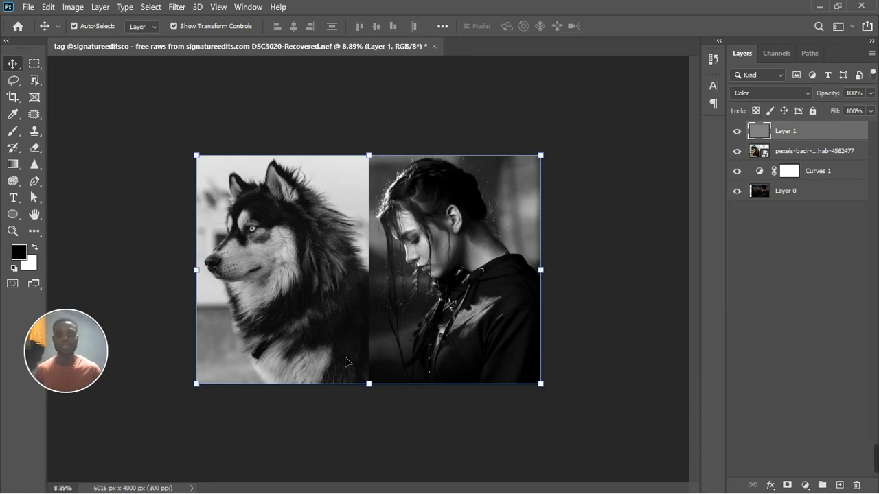
Refine the woman photo's Curves adjustment by slightly lifting the black point's output and pulling the white point in to about mid-range.
{"action": "left_click", "coordinate": [759, 171]}
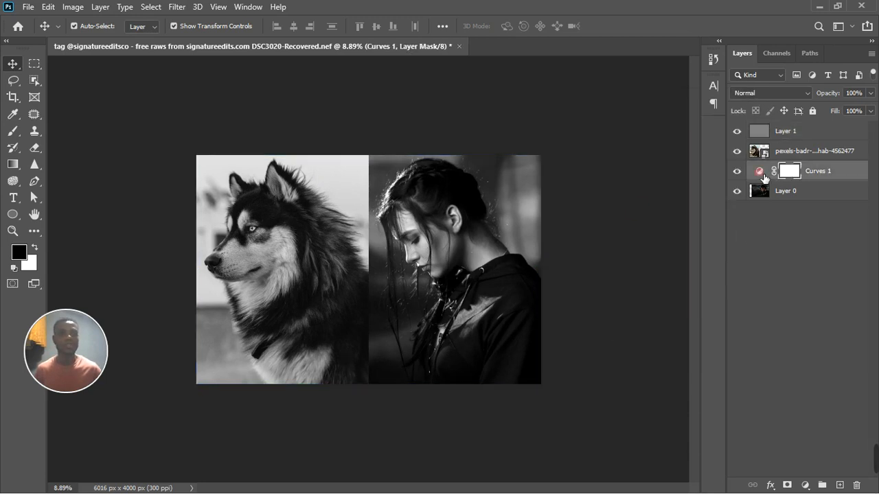
{"action": "double_click", "coordinate": [762, 173]}
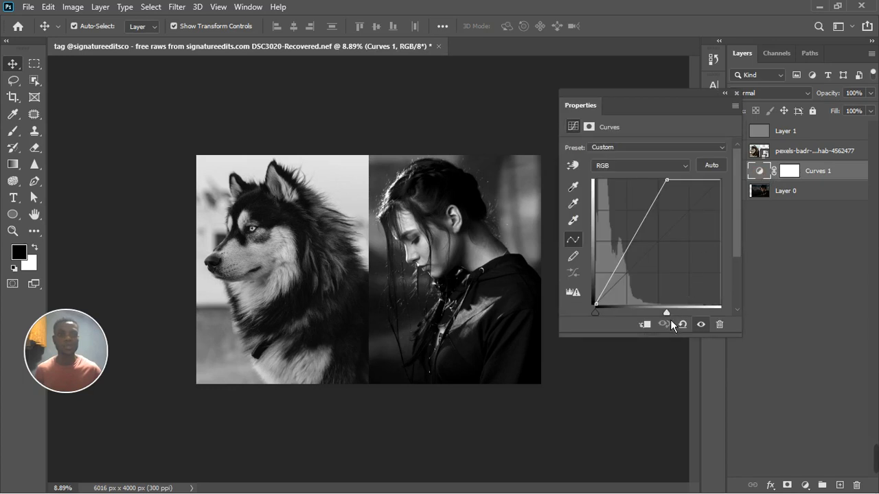
{"action": "left_click_drag", "start_coordinate": [670, 318], "coordinate": [670, 318]}
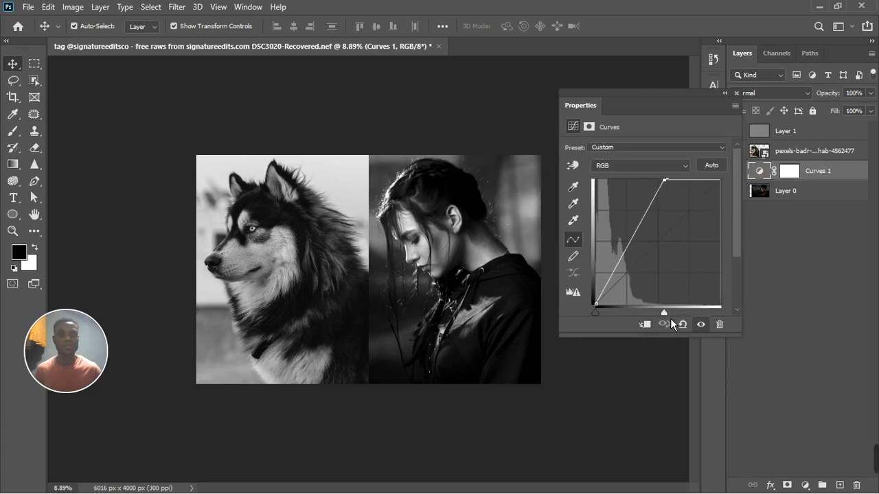
{"action": "left_click", "coordinate": [601, 313]}
{"action": "mouse_move", "coordinate": [607, 320]}
{"action": "left_mouse_down"}
{"action": "mouse_move", "coordinate": [598, 317]}
{"action": "mouse_move", "coordinate": [604, 321]}
{"action": "mouse_move", "coordinate": [600, 305]}
{"action": "left_mouse_up"}
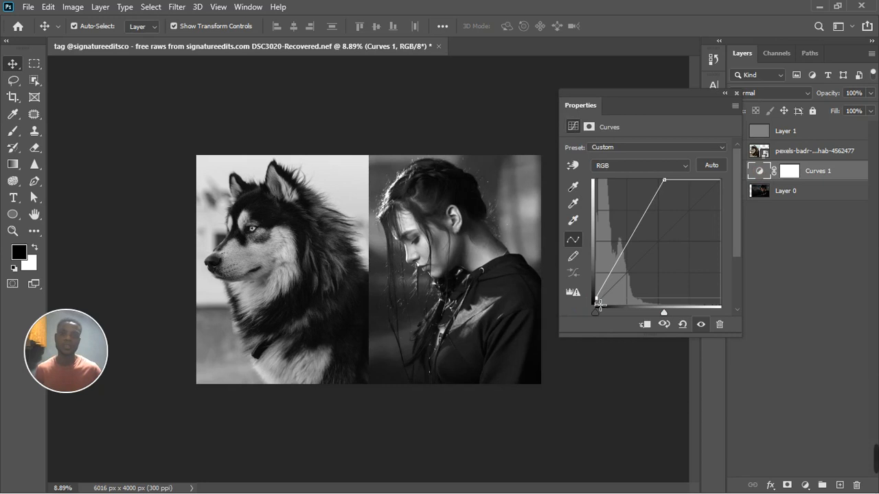
{"action": "scroll", "coordinate": [376, 277], "scroll_direction": "down", "scroll_amount": 3}
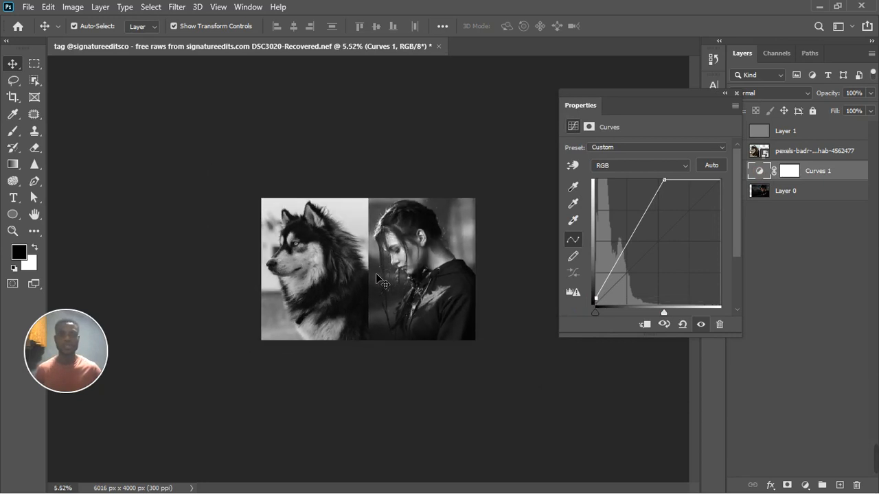
{"action": "scroll", "coordinate": [376, 278], "scroll_direction": "up", "scroll_amount": 2}
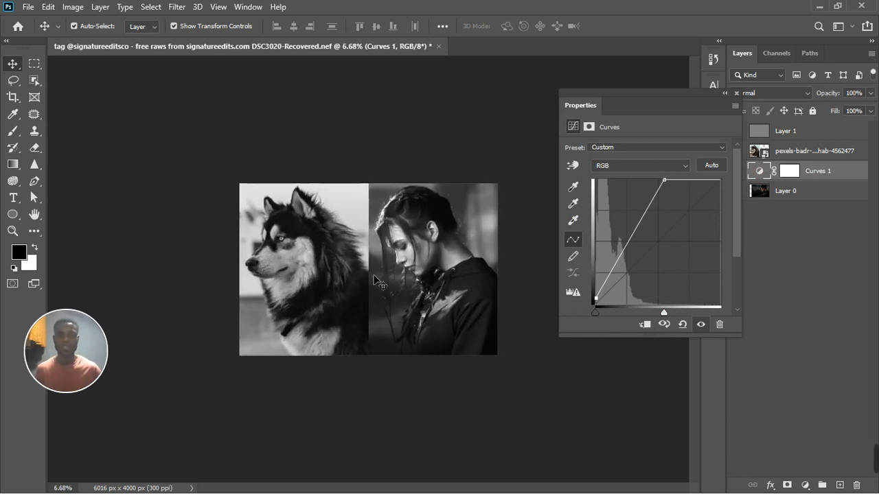
{"action": "scroll", "coordinate": [385, 278], "scroll_direction": "down", "scroll_amount": 1}
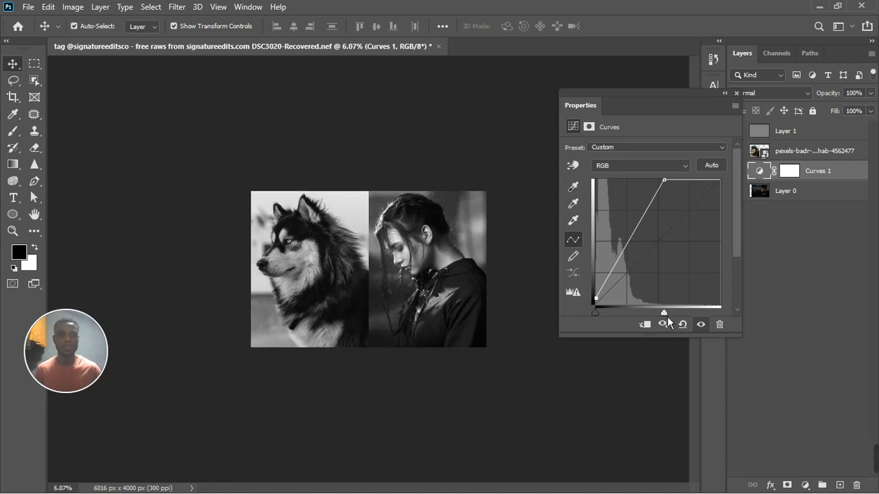
{"action": "left_click_drag", "start_coordinate": [668, 318], "coordinate": [664, 321]}
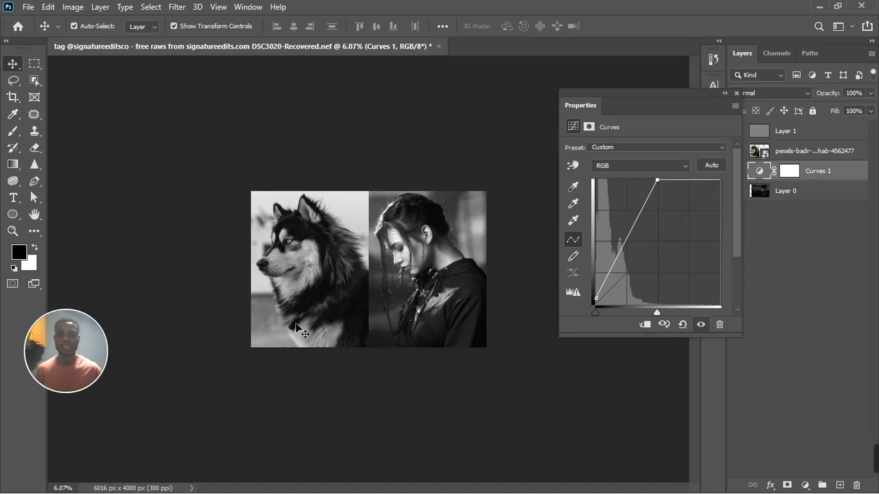
{"action": "left_click", "coordinate": [479, 343]}
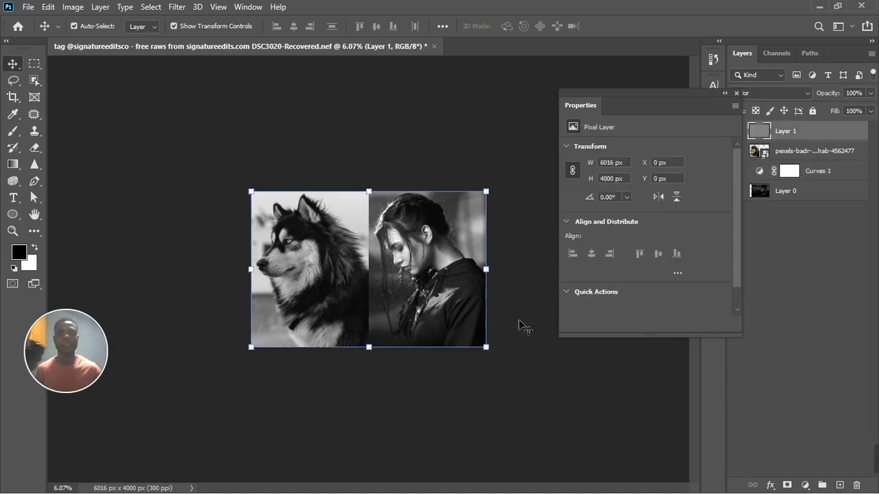
{"action": "left_click", "coordinate": [738, 93]}
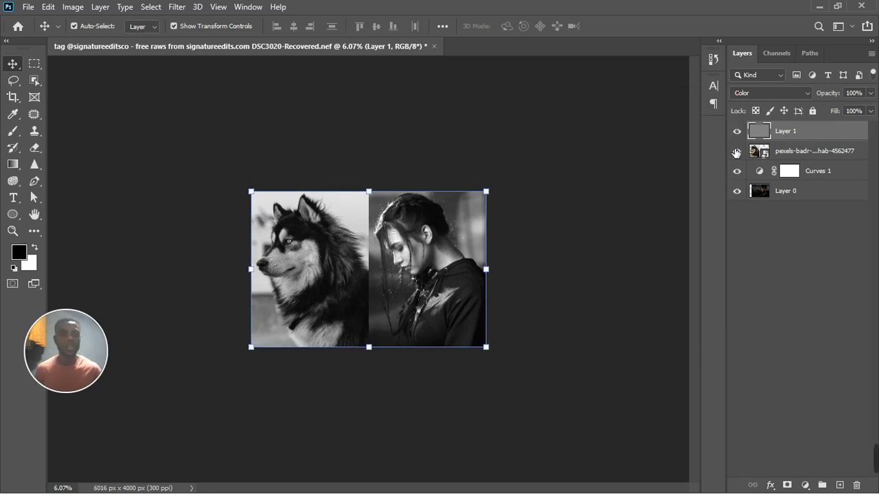
Hide the 50% gray layer and the Curves 1 adjustment to view the original colors and brightness, and select the woman photo layer.
{"action": "left_click", "coordinate": [736, 131]}
{"action": "scroll", "coordinate": [297, 228], "scroll_direction": "up", "scroll_amount": 5}
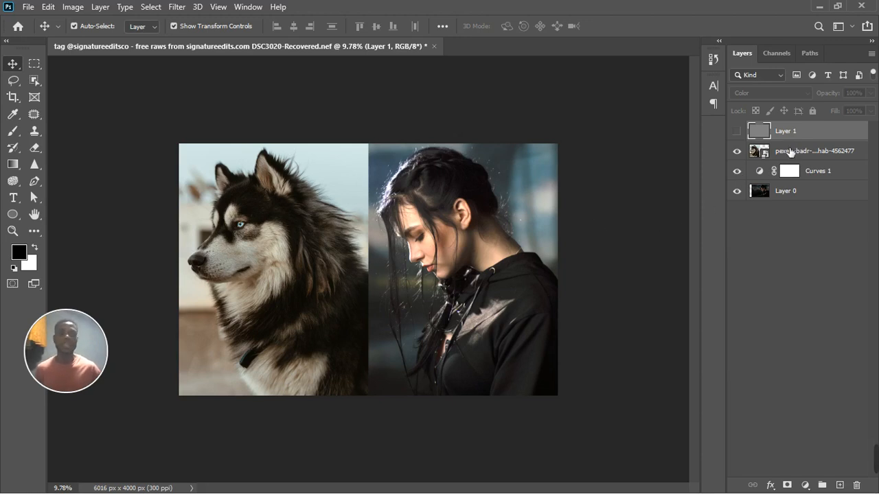
{"action": "left_click", "coordinate": [736, 171]}
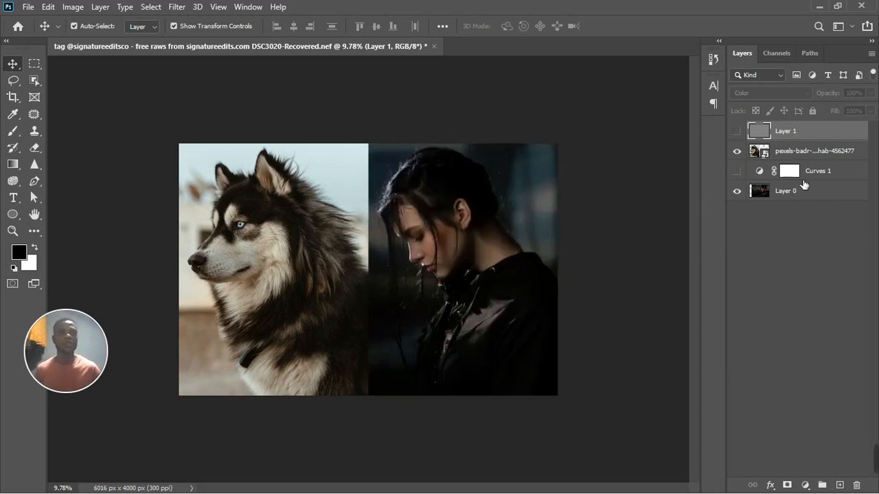
{"action": "left_click", "coordinate": [816, 175]}
{"action": "left_click", "coordinate": [813, 192]}
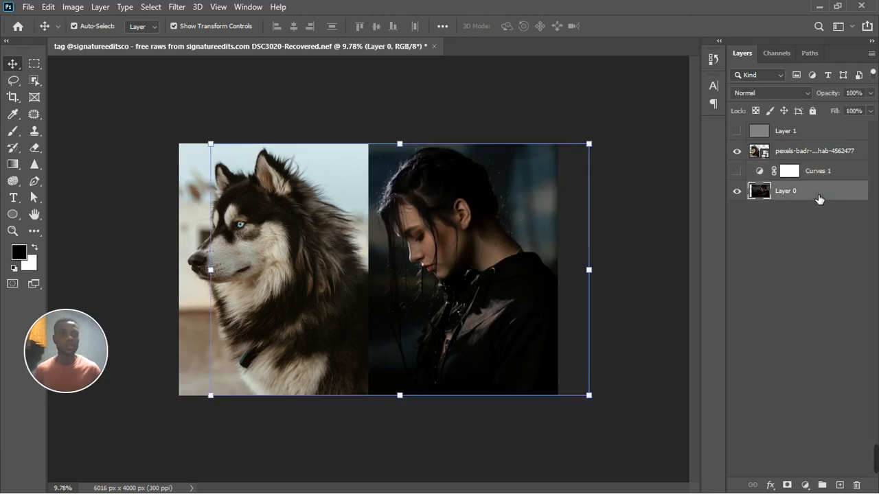
Add a Curves adjustment above the dog photo layer and clip it so that it affects only the dog.
{"action": "left_click", "coordinate": [818, 158]}
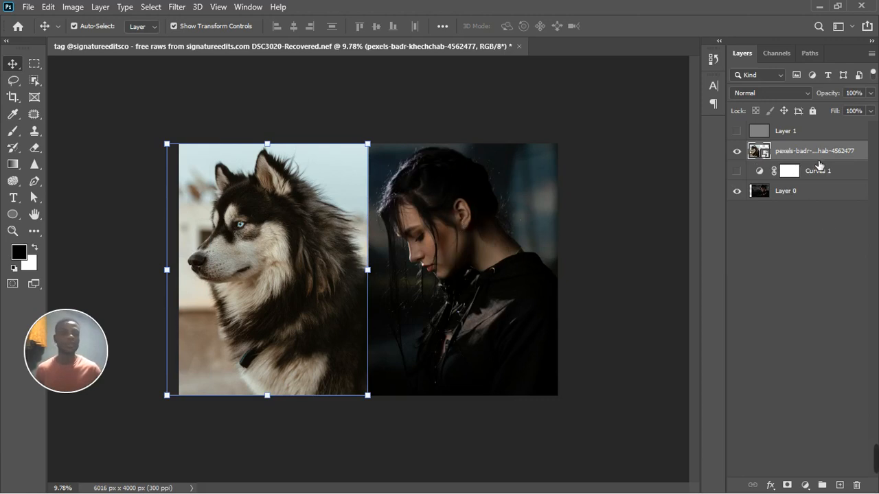
{"action": "left_click", "coordinate": [806, 485]}
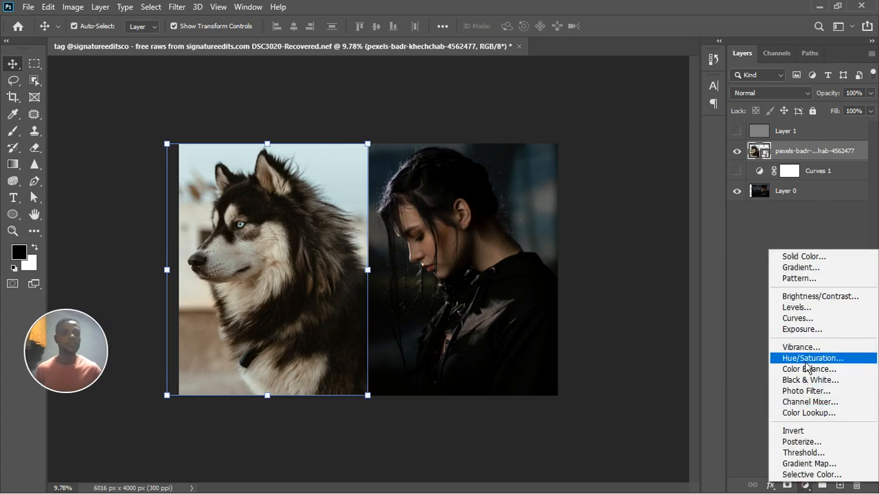
{"action": "left_click", "coordinate": [809, 321]}
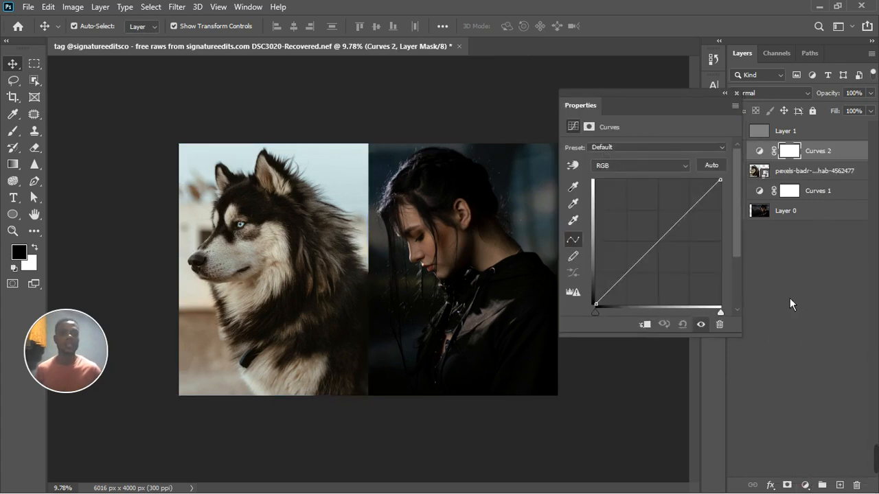
{"action": "left_click", "coordinate": [646, 326]}
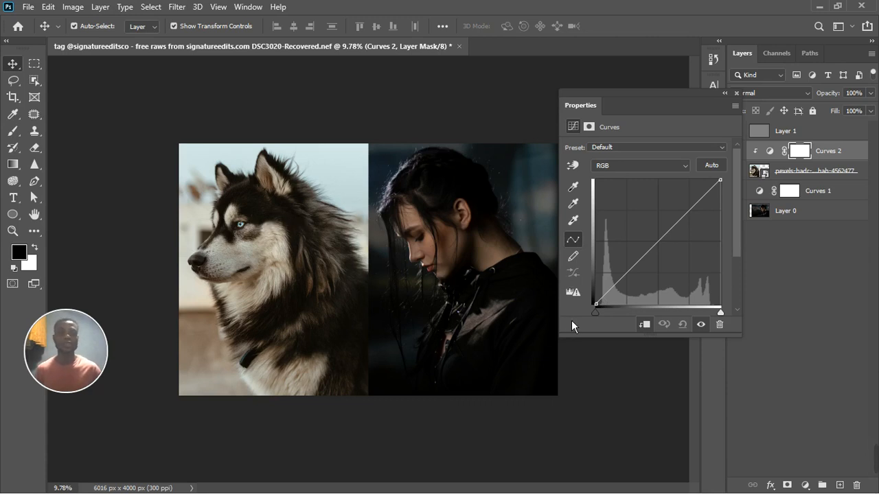
{"action": "left_click", "coordinate": [651, 329]}
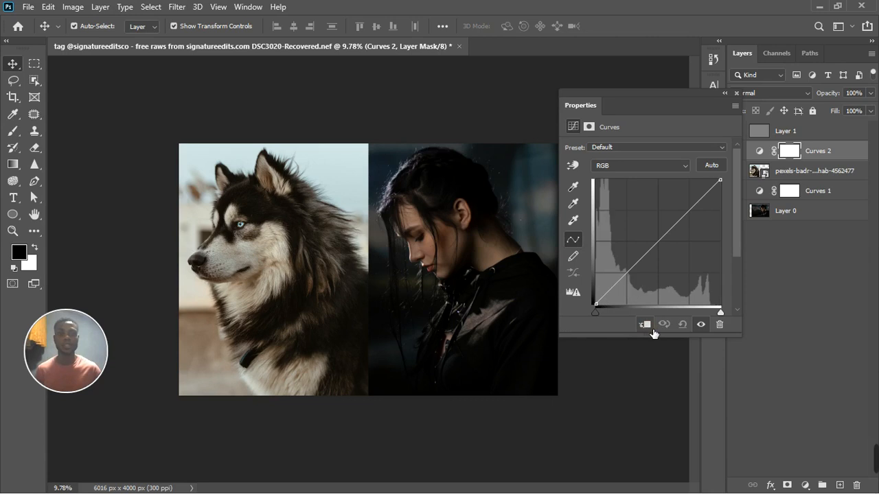
{"action": "mouse_move", "coordinate": [599, 320]}
{"action": "left_mouse_down"}
{"action": "mouse_move", "coordinate": [646, 316]}
{"action": "mouse_move", "coordinate": [601, 320]}
{"action": "left_mouse_up"}
{"action": "left_click", "coordinate": [646, 326]}
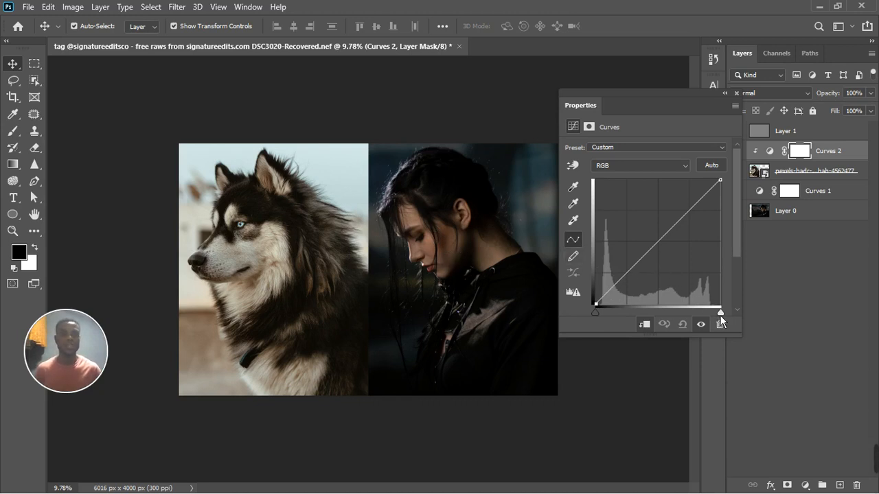
Close the dog's Curves settings, then show and select the 50% gray layer.
{"action": "mouse_move", "coordinate": [727, 321]}
{"action": "left_mouse_down"}
{"action": "mouse_move", "coordinate": [718, 323]}
{"action": "mouse_move", "coordinate": [726, 321]}
{"action": "left_mouse_up"}
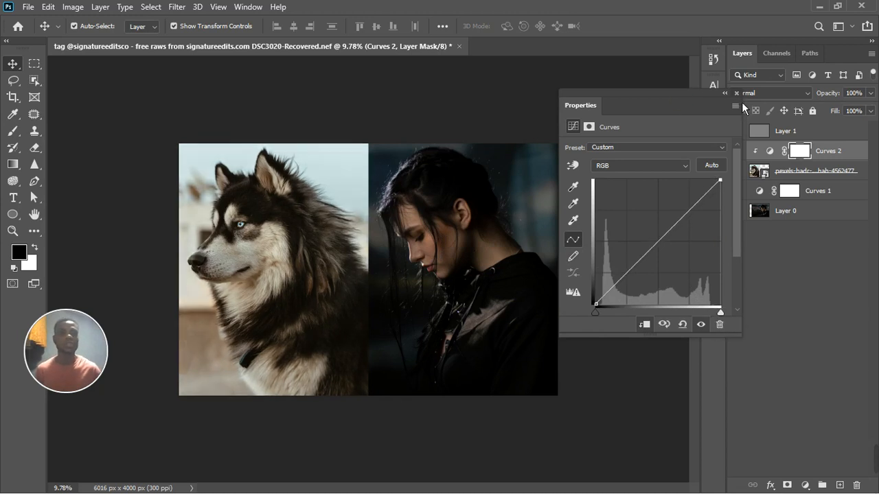
{"action": "left_click", "coordinate": [737, 94]}
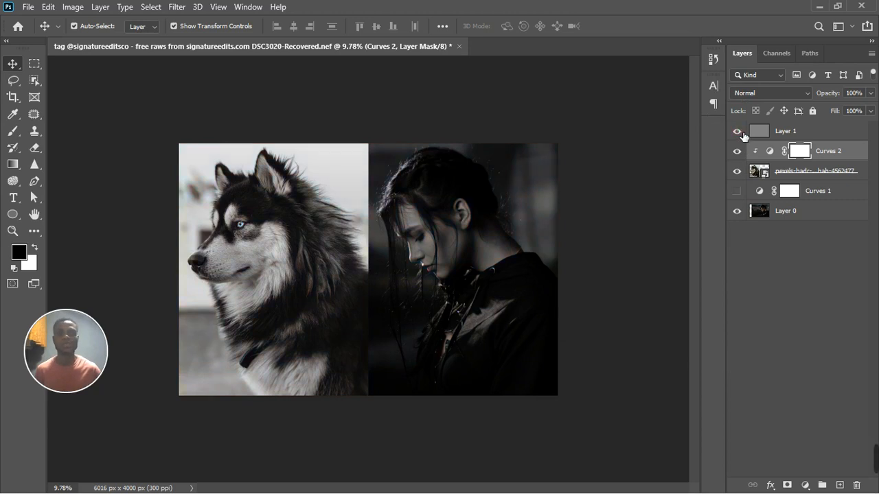
{"action": "left_click", "coordinate": [785, 131]}
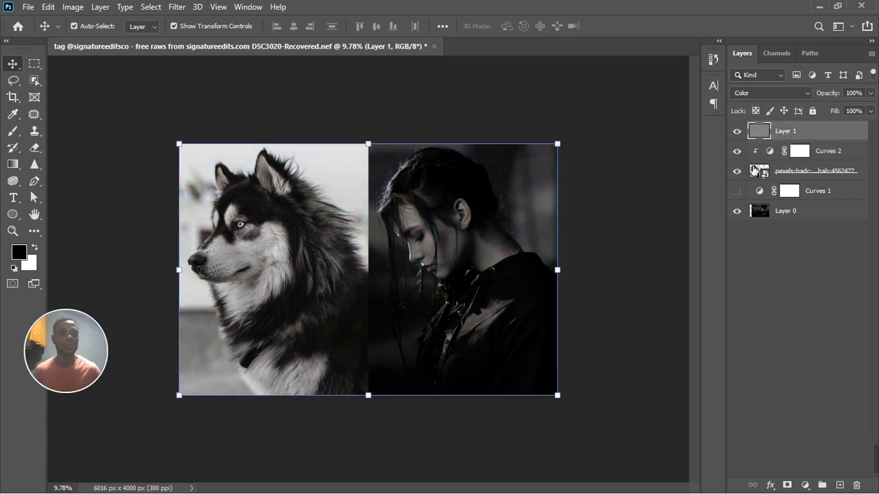
Darken the dog photo with its clipped Curves adjustment by lowering the white point's output to about two-thirds of the range.
{"action": "double_click", "coordinate": [772, 151]}
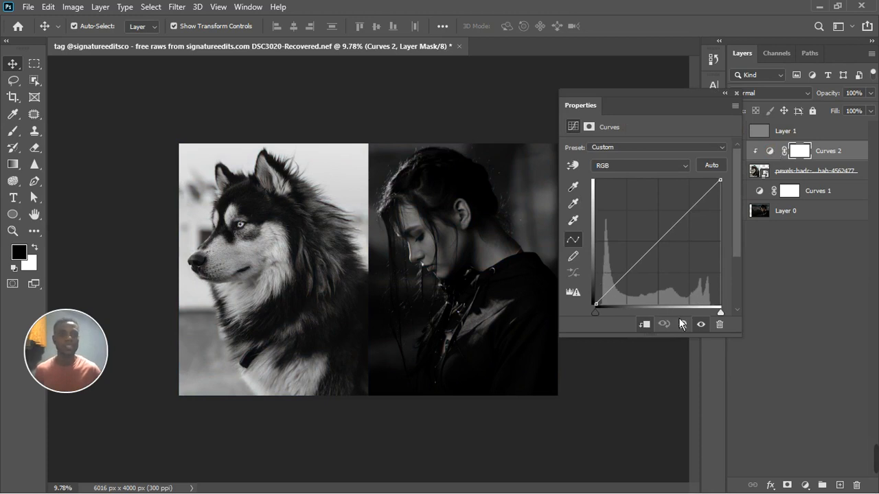
{"action": "left_click_drag", "start_coordinate": [603, 318], "coordinate": [605, 316]}
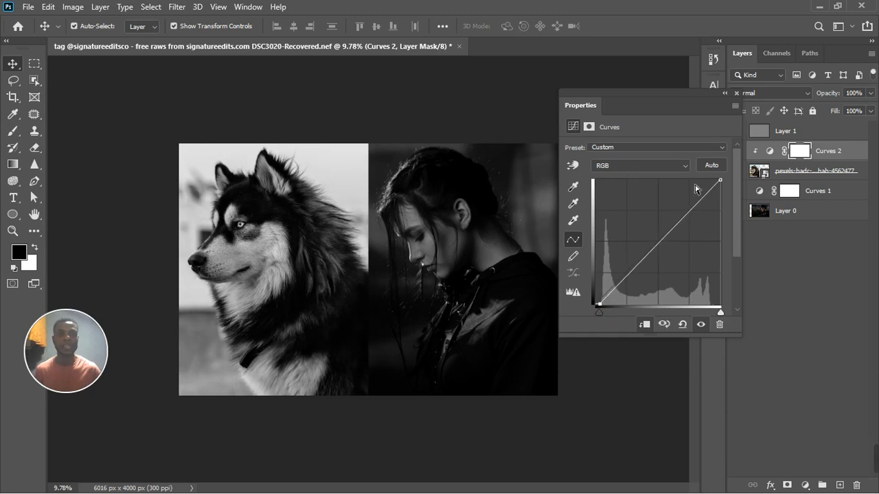
{"action": "left_click_drag", "start_coordinate": [726, 185], "coordinate": [726, 227]}
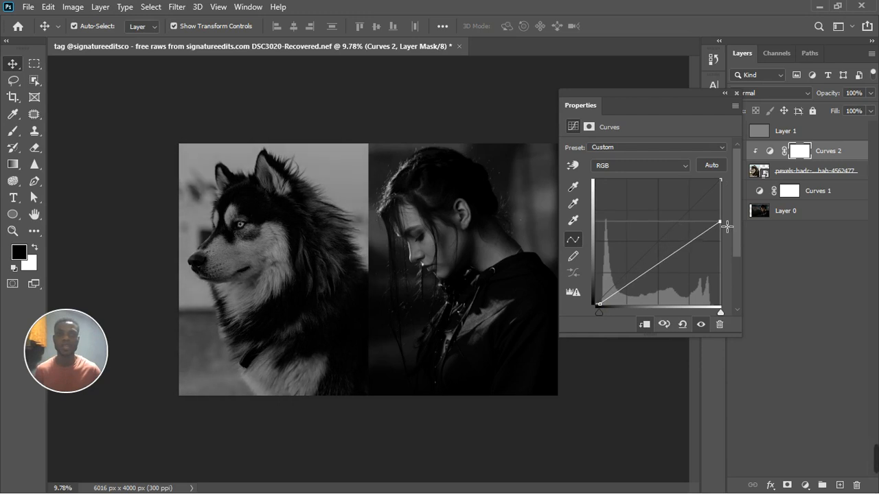
{"action": "left_click_drag", "start_coordinate": [605, 318], "coordinate": [602, 320]}
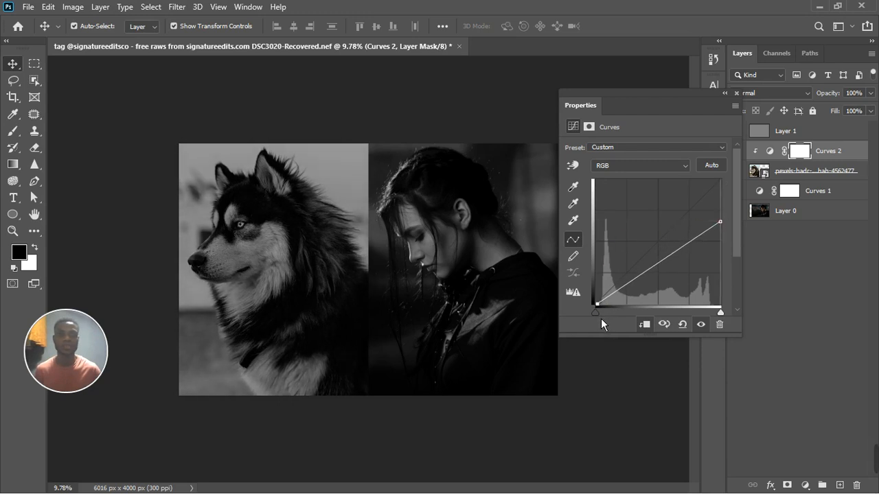
{"action": "left_click_drag", "start_coordinate": [724, 319], "coordinate": [726, 319]}
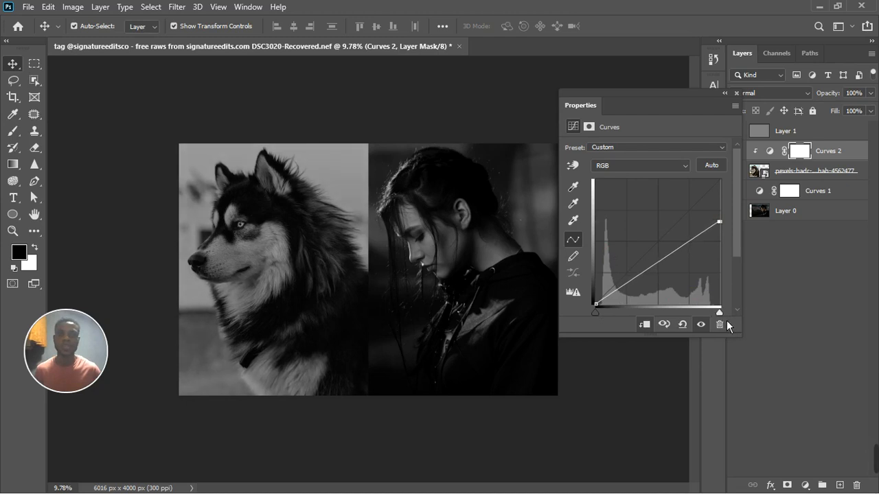
{"action": "scroll", "coordinate": [234, 263], "scroll_direction": "down", "scroll_amount": 3}
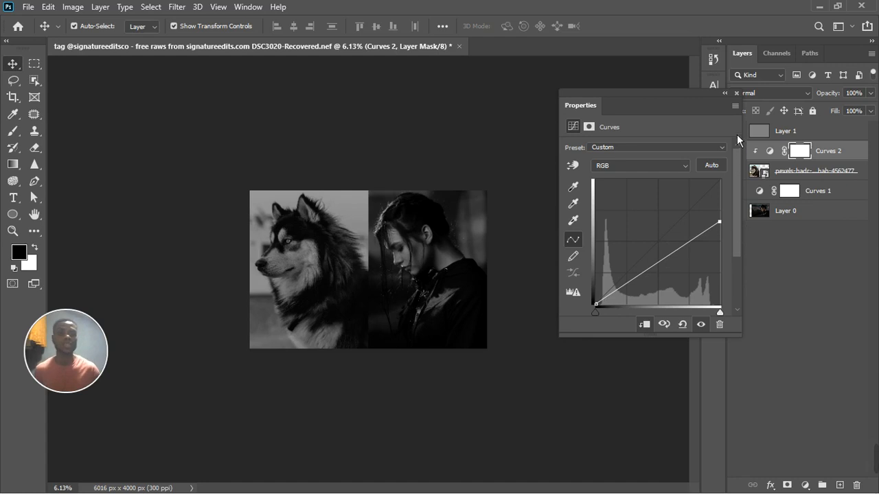
Close the dog's Curves settings, hide the 50% gray layer and the dog's Curves 2 adjustment, and show the Curves 1 adjustment.
{"action": "left_click", "coordinate": [737, 93]}
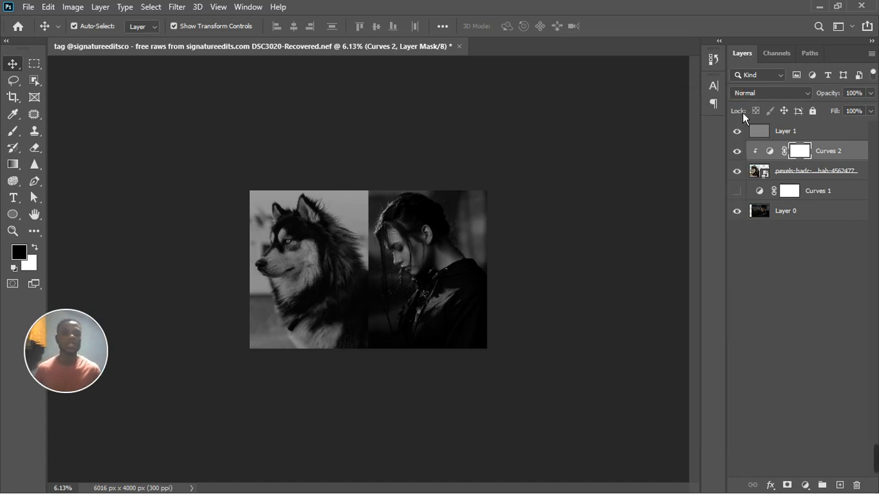
{"action": "scroll", "coordinate": [289, 208], "scroll_direction": "up", "scroll_amount": 7}
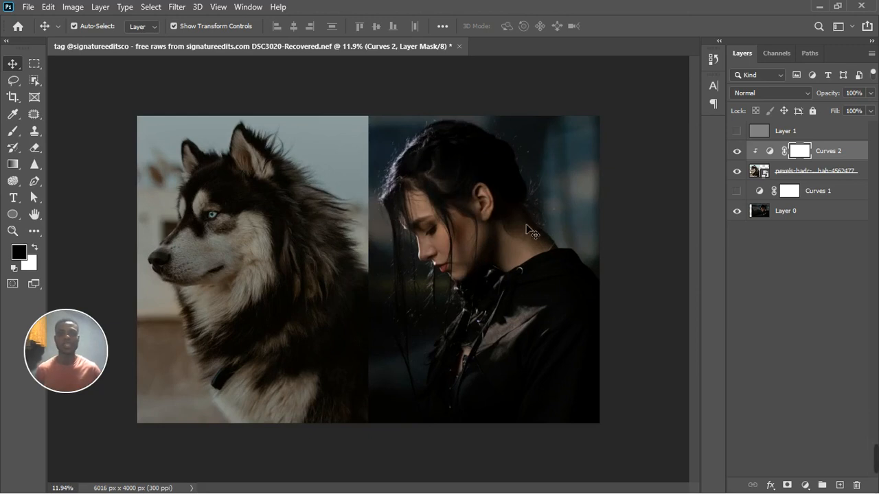
{"action": "scroll", "coordinate": [525, 211], "scroll_direction": "down", "scroll_amount": 2}
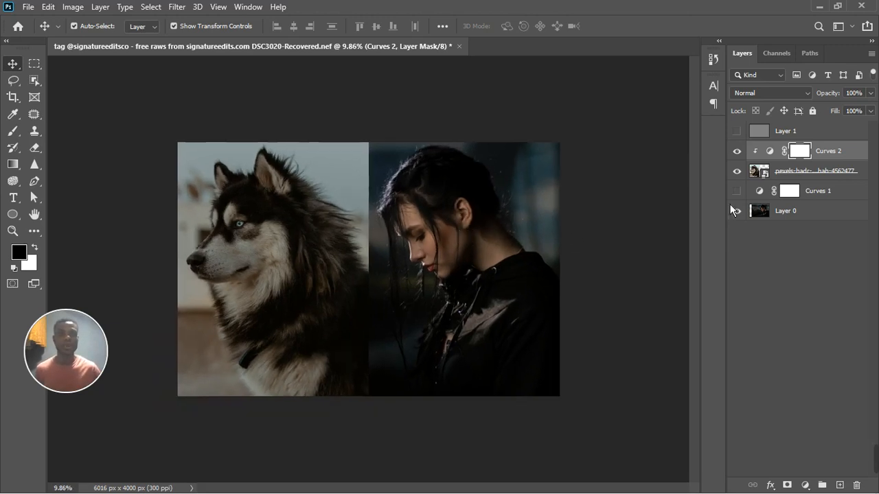
{"action": "left_click", "coordinate": [737, 151]}
{"action": "left_click", "coordinate": [737, 191]}
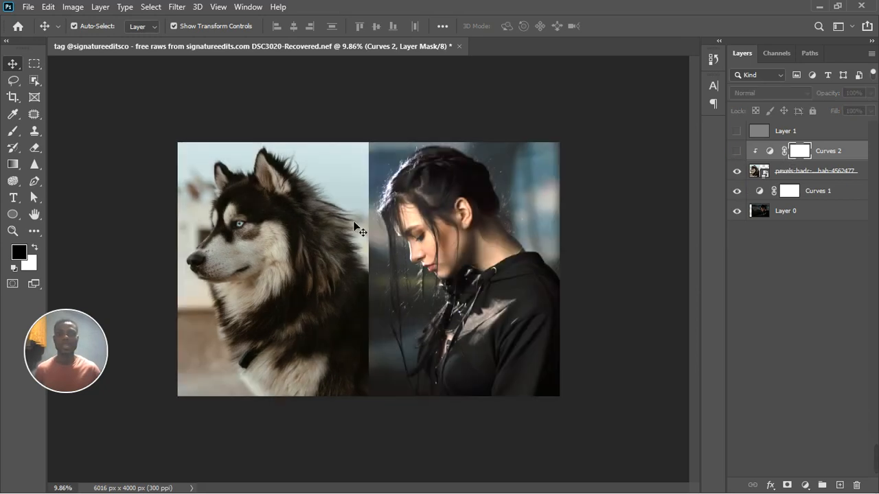
Refine the woman's Curves 1 adjustment by slightly lowering the black point's output and moving the white point's input just past the middle of the range.
{"action": "double_click", "coordinate": [760, 192]}
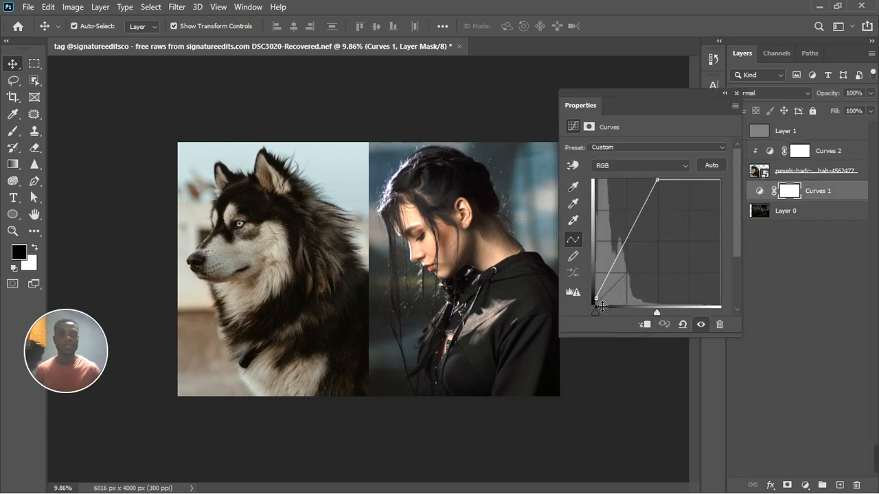
{"action": "left_click_drag", "start_coordinate": [599, 304], "coordinate": [599, 307]}
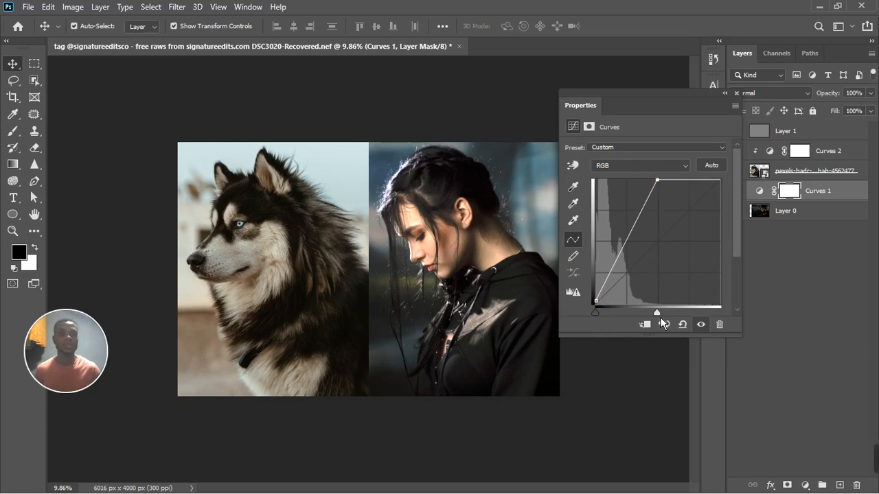
{"action": "left_click_drag", "start_coordinate": [663, 320], "coordinate": [669, 320]}
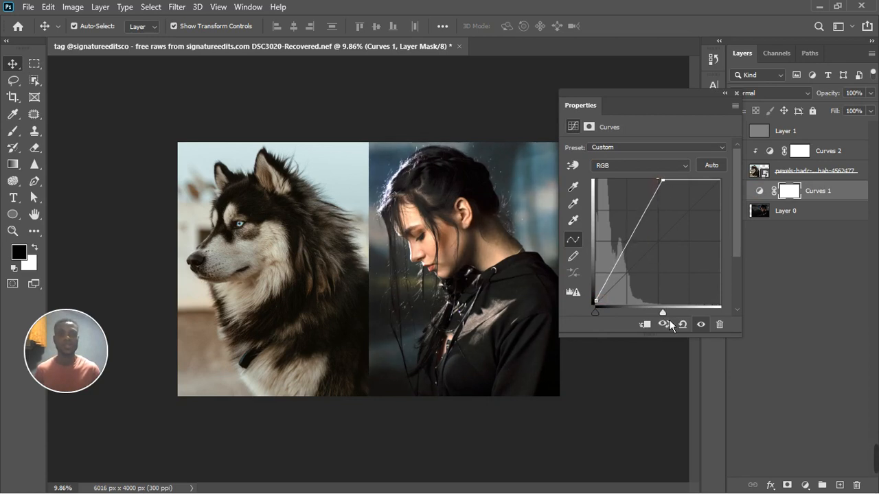
{"action": "left_click", "coordinate": [737, 94]}
Delete the Curves 2 adjustment clipped to the dog photo layer.
{"action": "scroll", "coordinate": [353, 247], "scroll_direction": "down", "scroll_amount": 5}
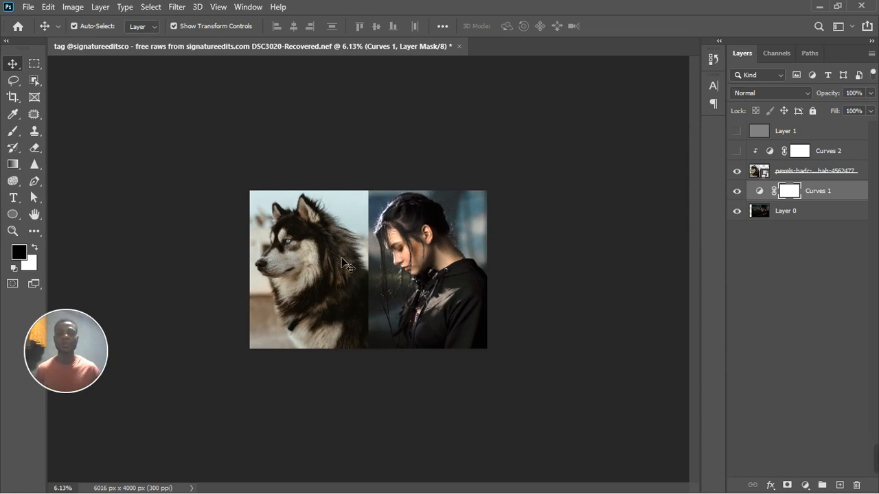
{"action": "scroll", "coordinate": [345, 251], "scroll_direction": "up", "scroll_amount": 1}
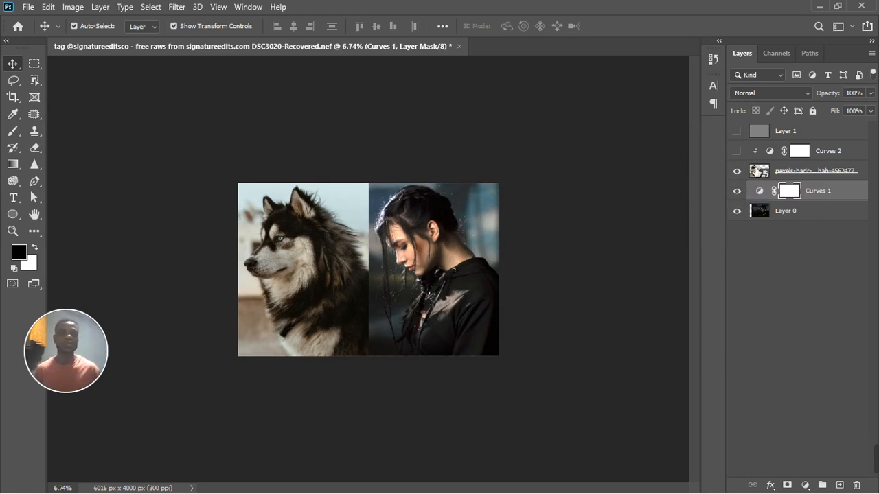
{"action": "left_click", "coordinate": [838, 161]}
{"action": "key", "text": "Delete"}
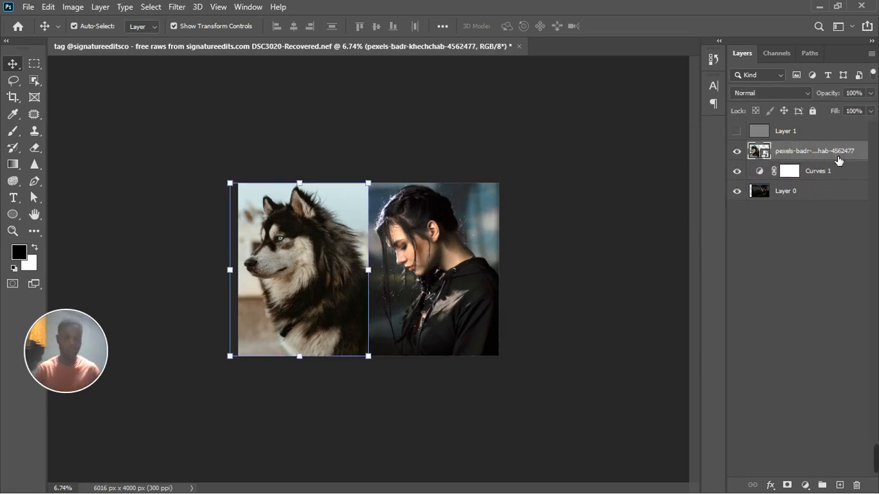